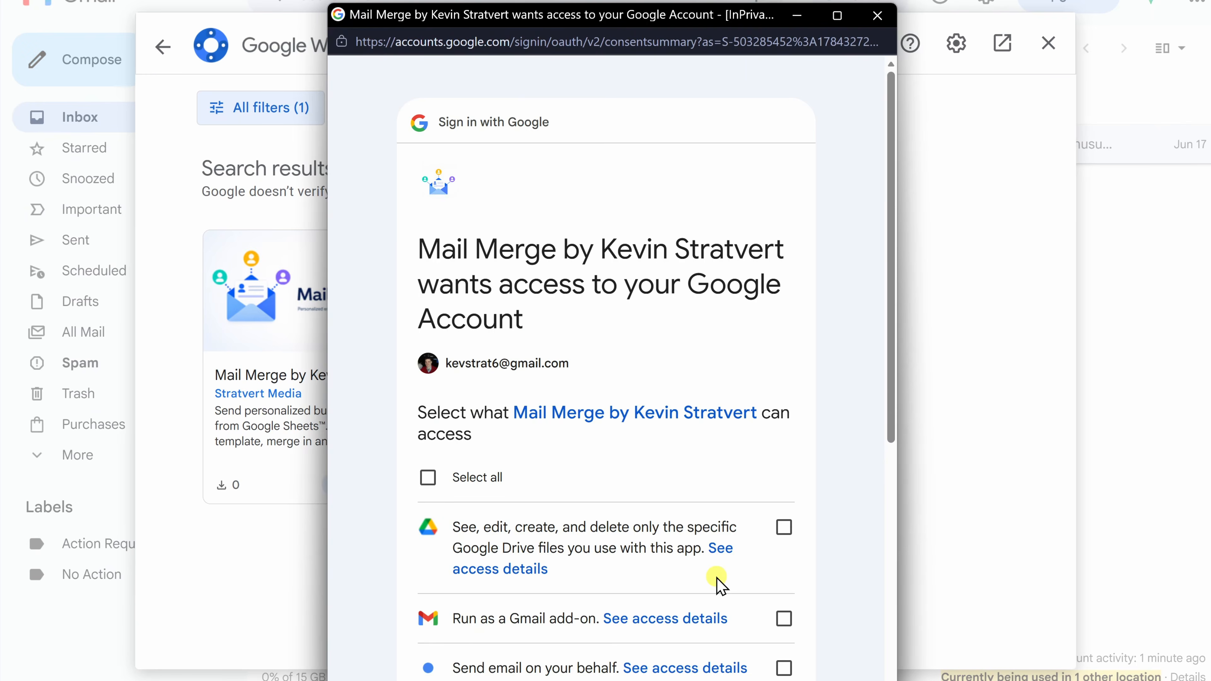
# Grant the Mail Merge add-on all of the requested Google account permissions and continue with the installation
pyautogui.scroll(2, 721, 585)
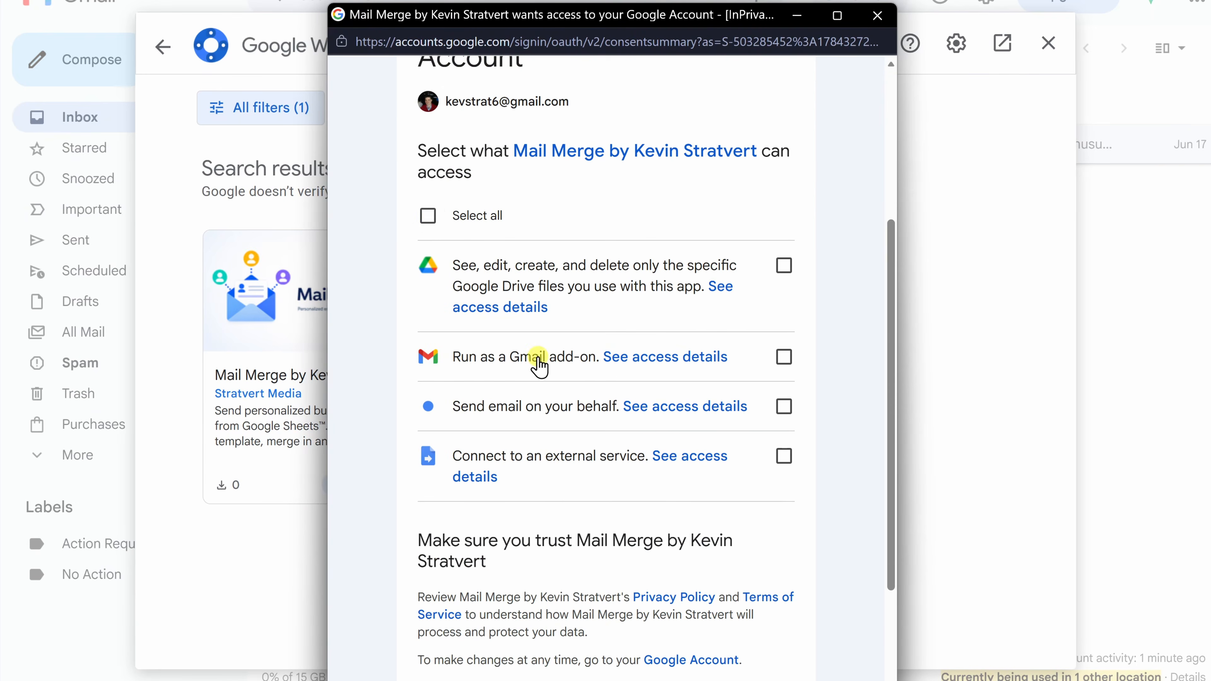
pyautogui.click(428, 215)
pyautogui.scroll(-4, 536, 229)
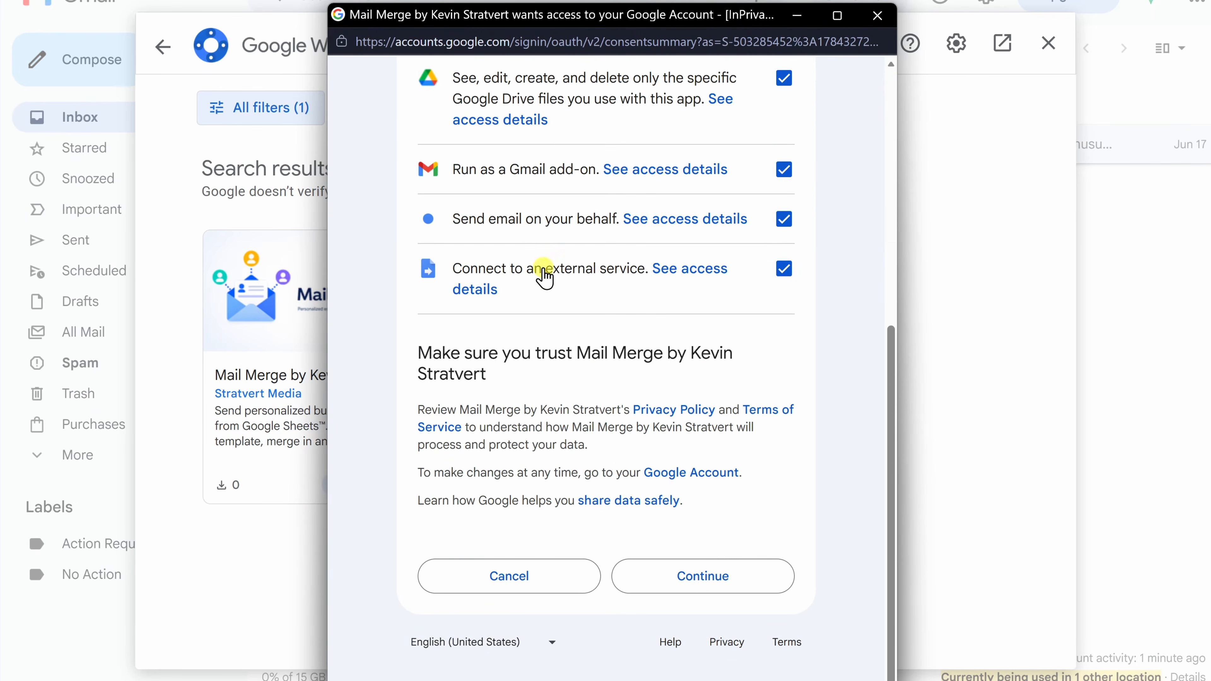
pyautogui.click(728, 577)
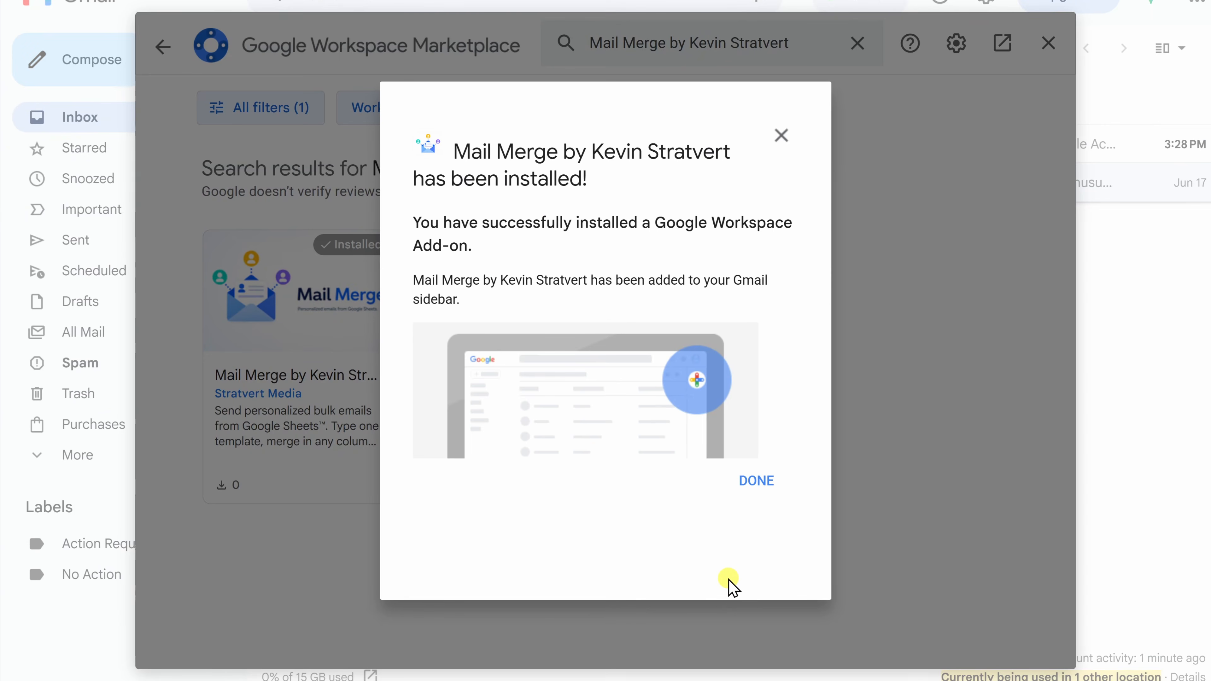
# Dismiss the add-on's installation confirmation and close the Google Workspace Marketplace
pyautogui.click(754, 481)
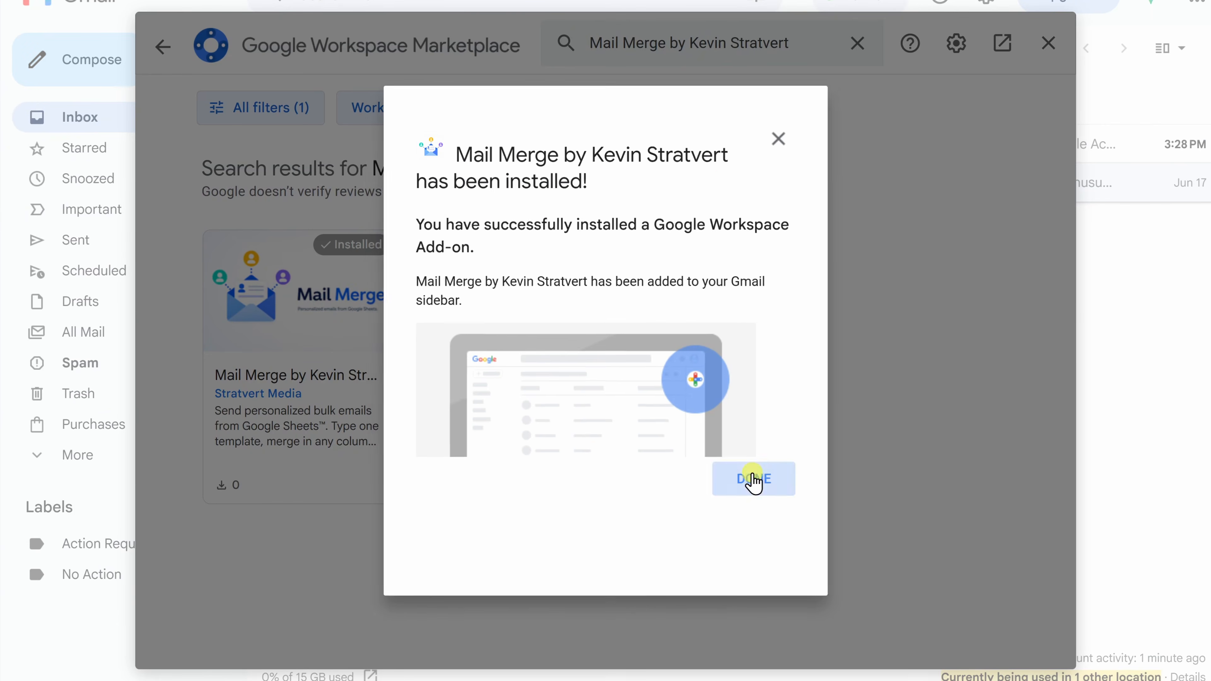
pyautogui.click(1048, 43)
pyautogui.click(1009, 81)
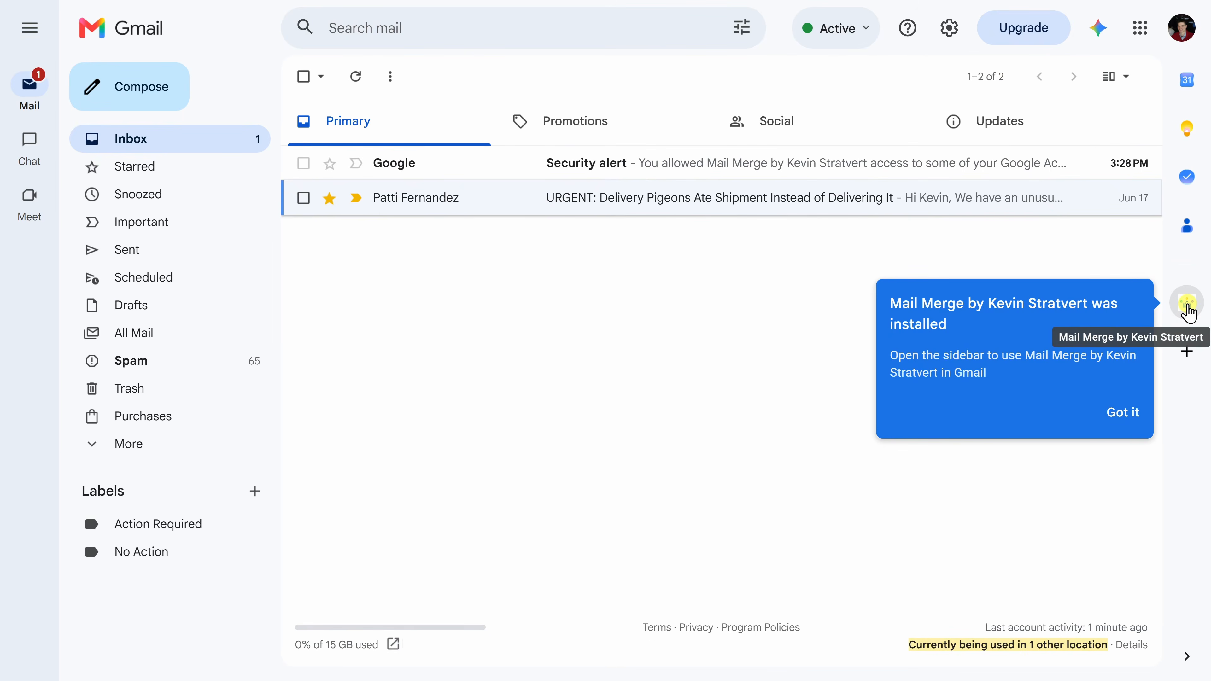
# Open the newly installed Mail Merge add-on in Gmail and create an example recipient sheet
pyautogui.click(1187, 305)
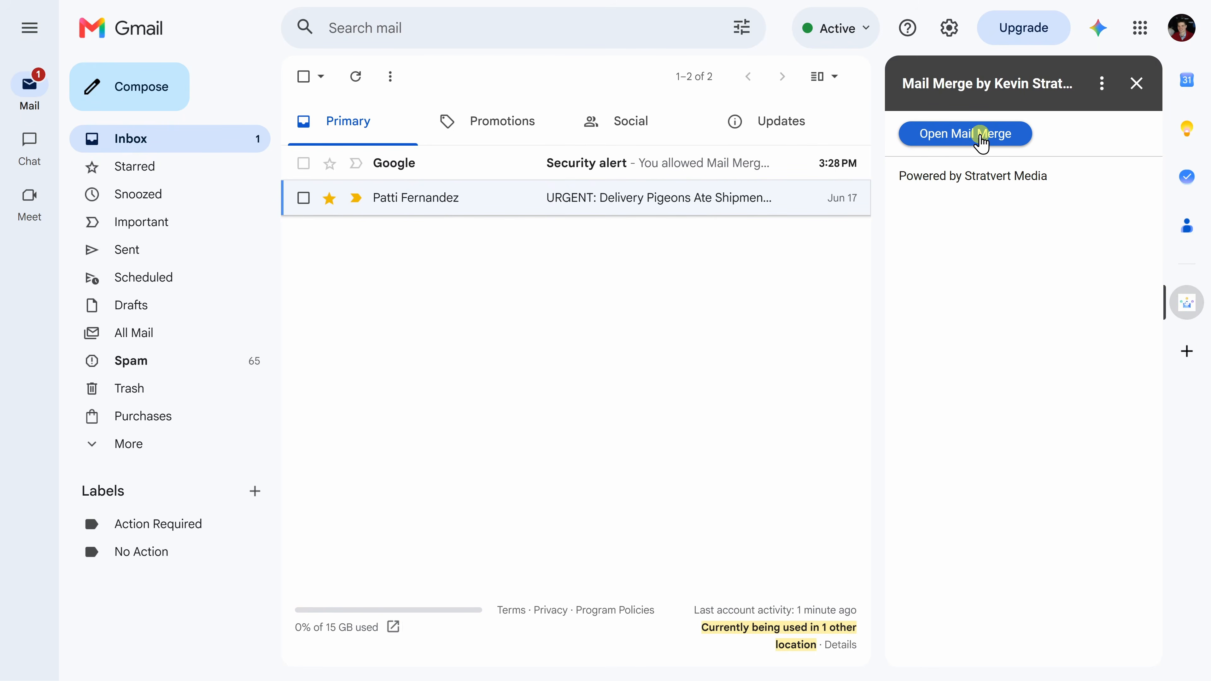
pyautogui.click(981, 136)
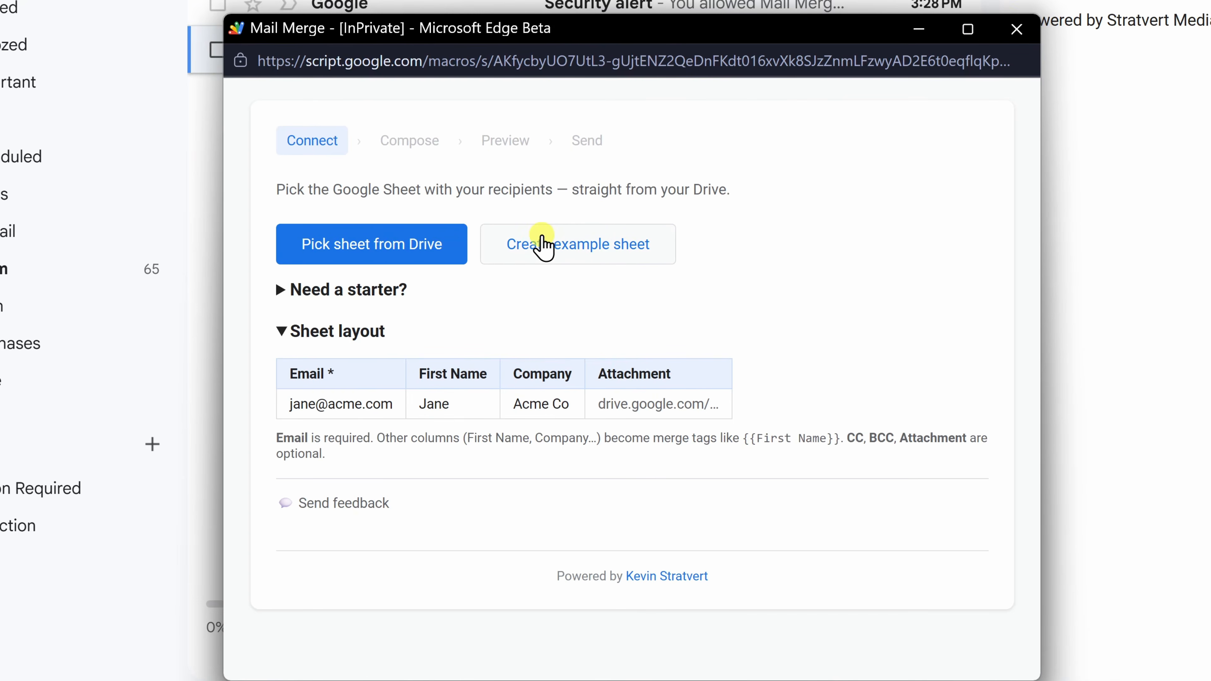
pyautogui.click(558, 257)
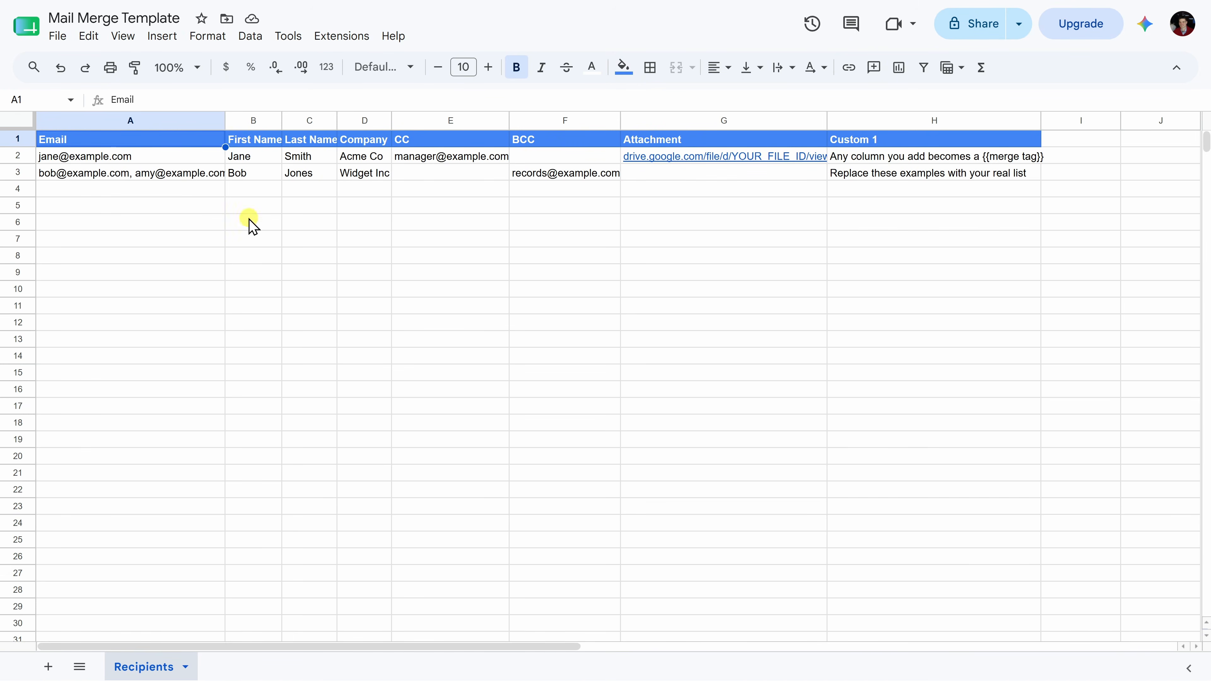
# Examine the template's required Email column, its sample addresses, the optional columns B to H and the free column after them
pyautogui.click(97, 119)
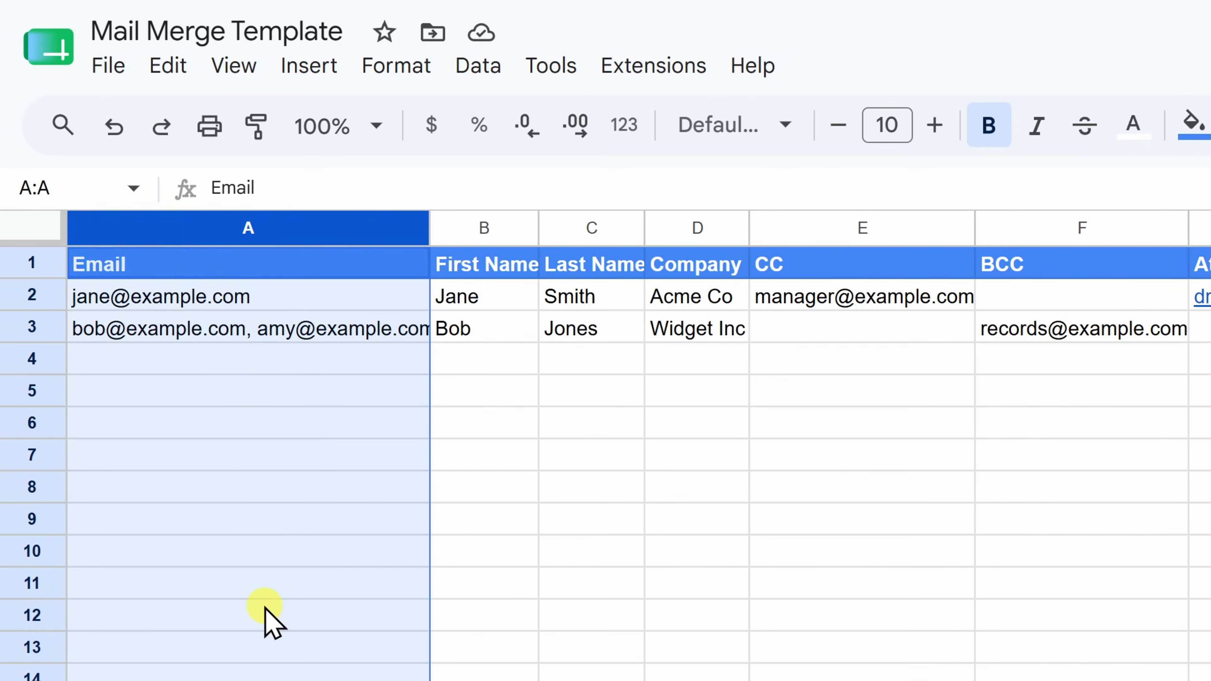
pyautogui.click(295, 427)
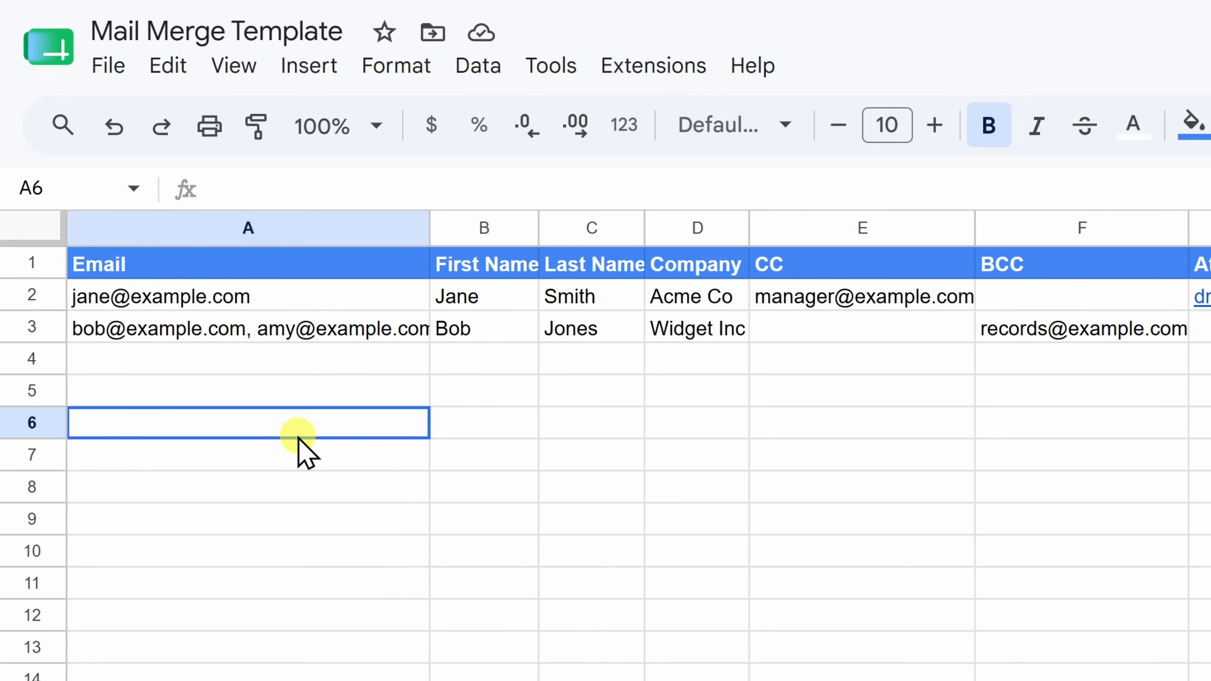
pyautogui.click(253, 296)
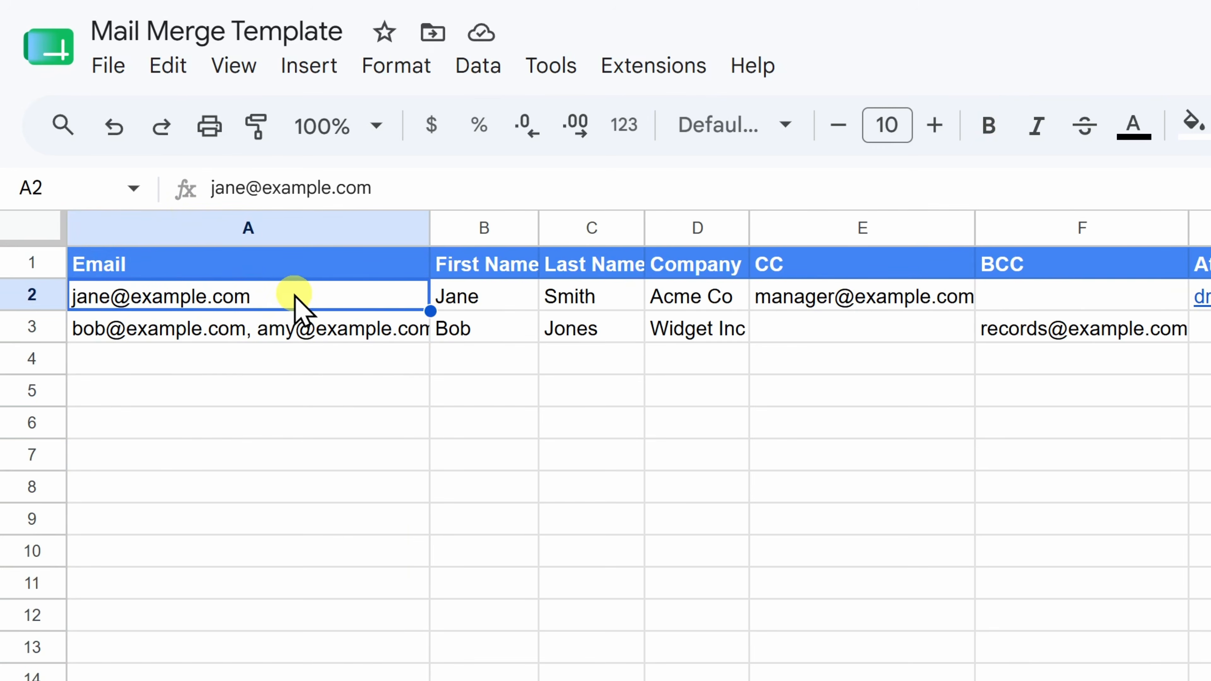
pyautogui.click(305, 336)
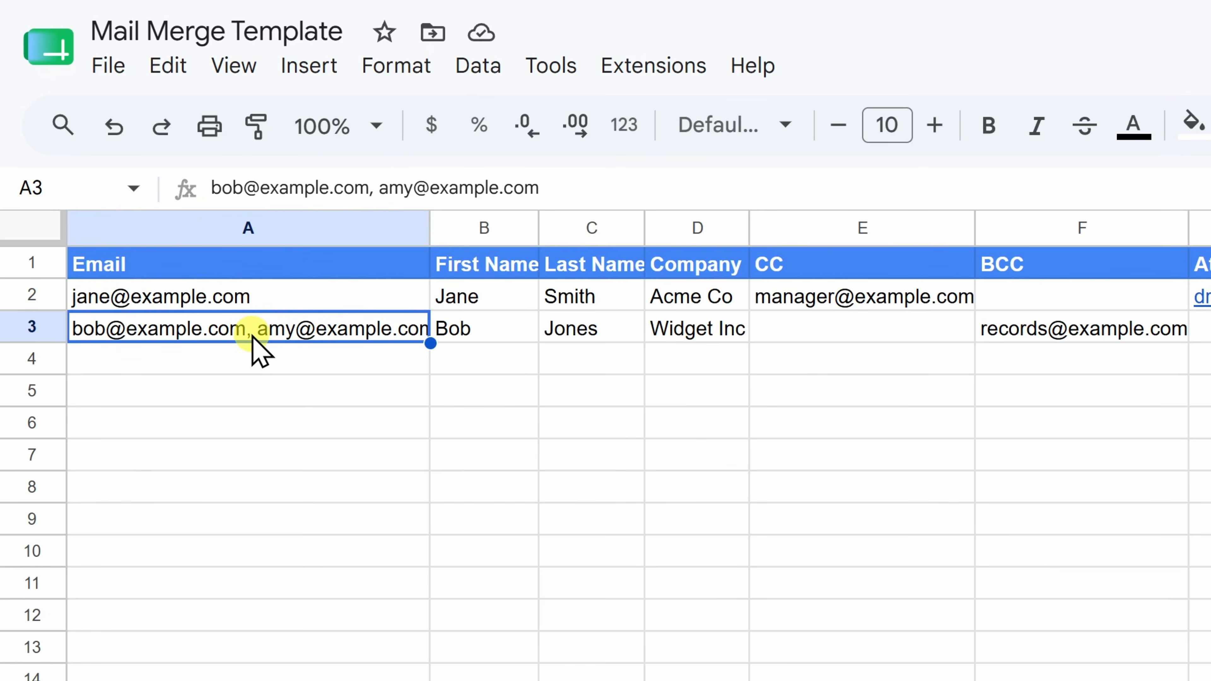
pyautogui.click(492, 227)
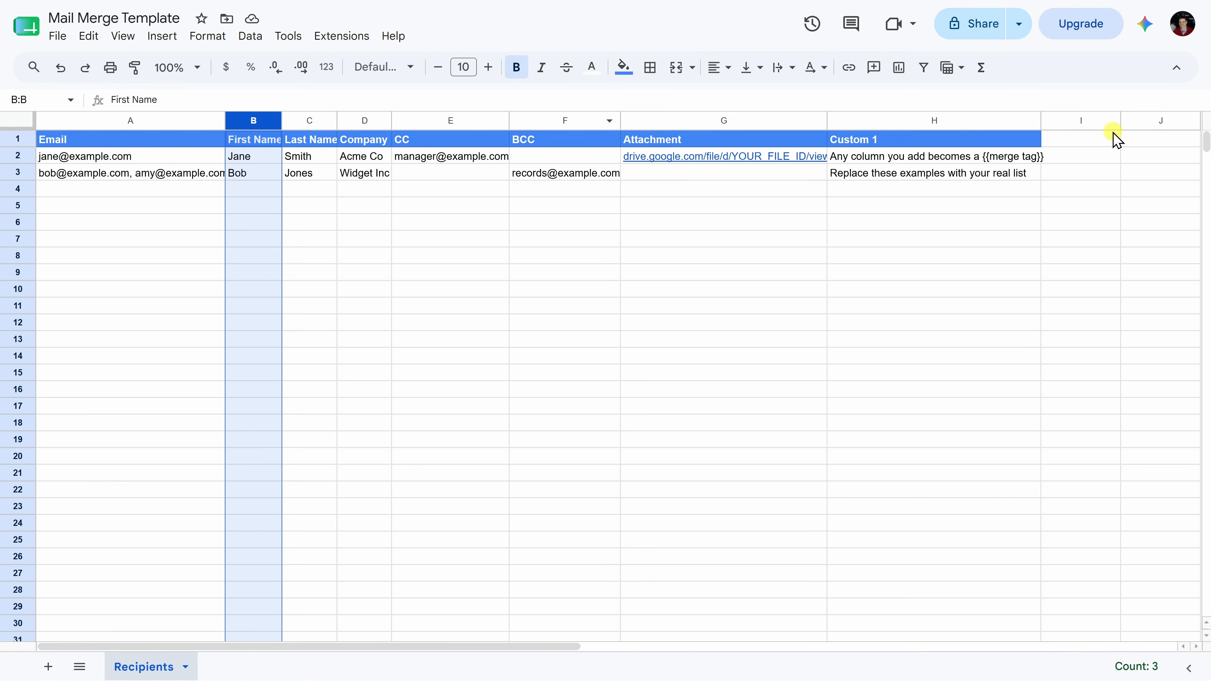
pyautogui.keyDown('shift'); pyautogui.click(938, 121); pyautogui.keyUp('shift')
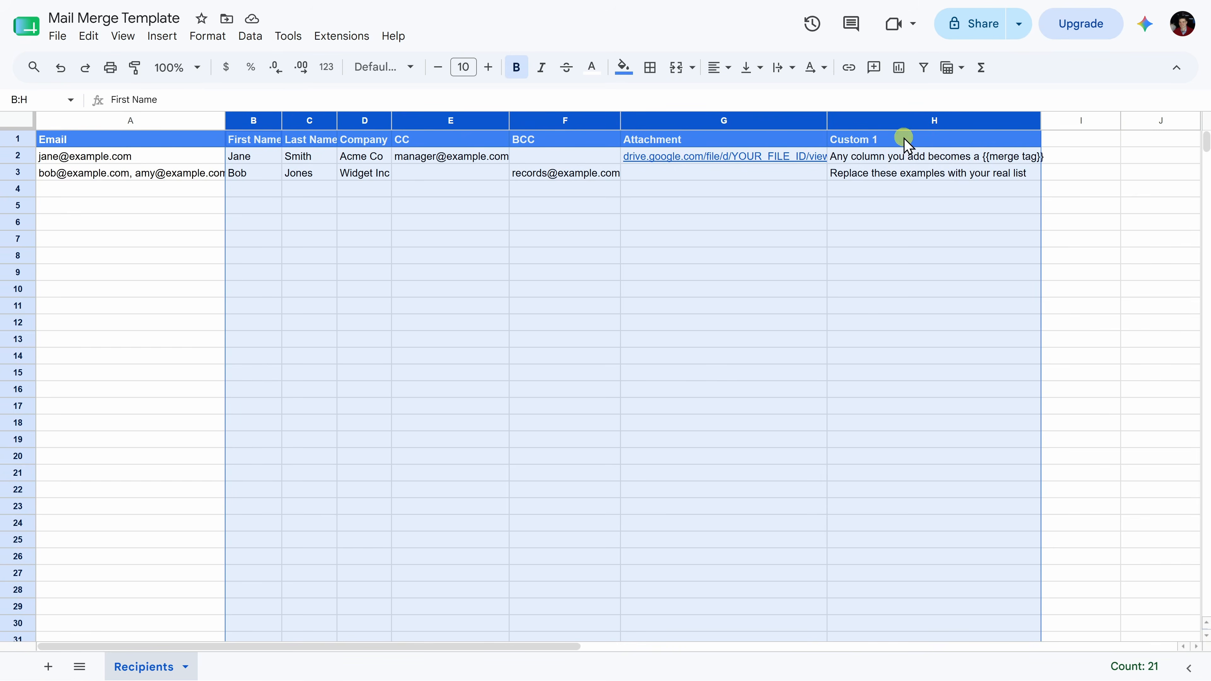
pyautogui.click(636, 223)
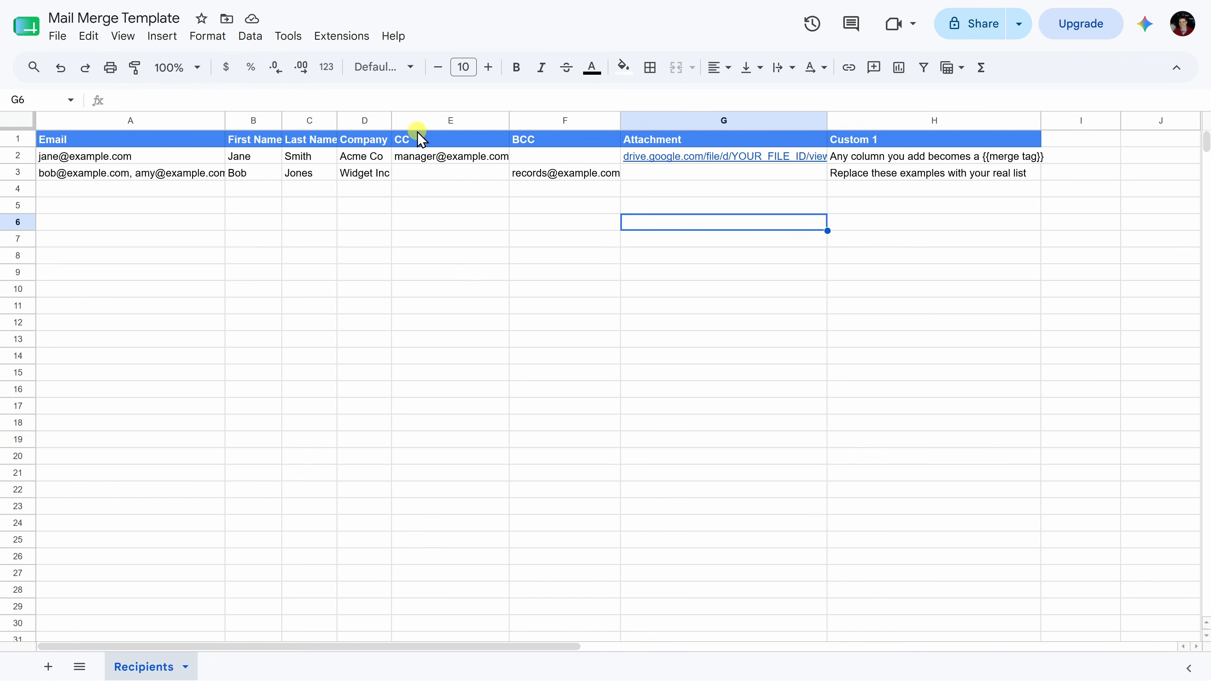
pyautogui.click(1060, 138)
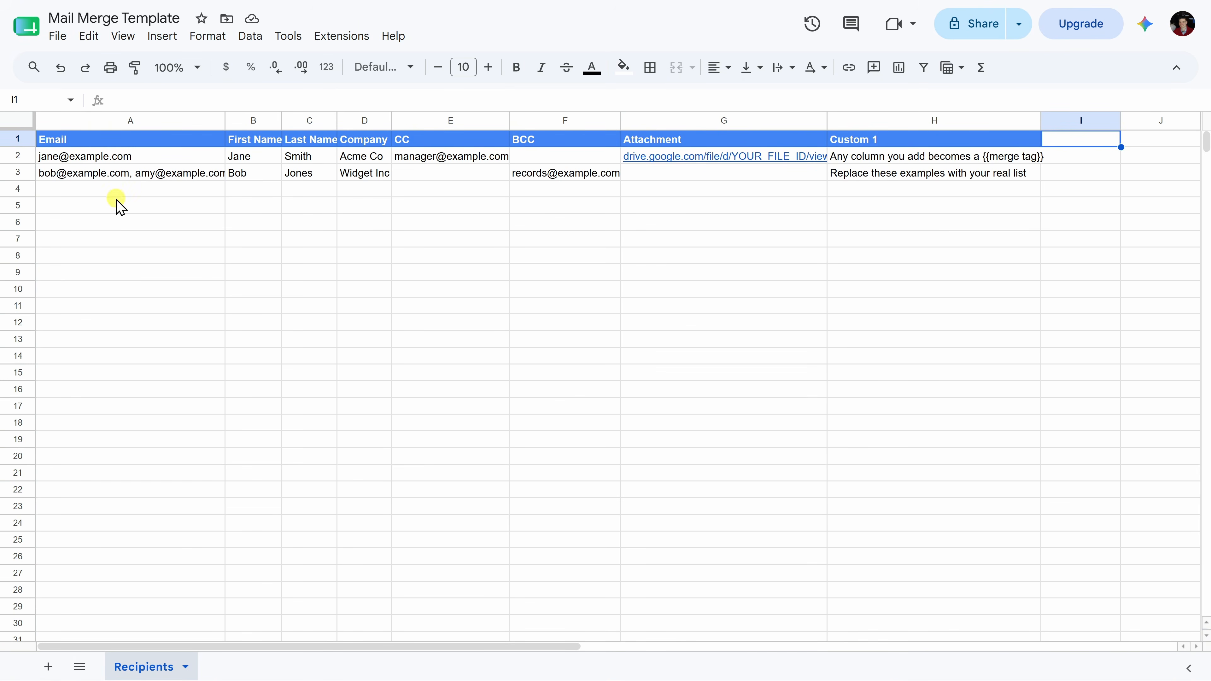
# Add a recipient in row 4 with their email address, first name, last name and the company Kevin Cookie Company
pyautogui.click(119, 190)
pyautogui.hotkey('ctrl', 'v')
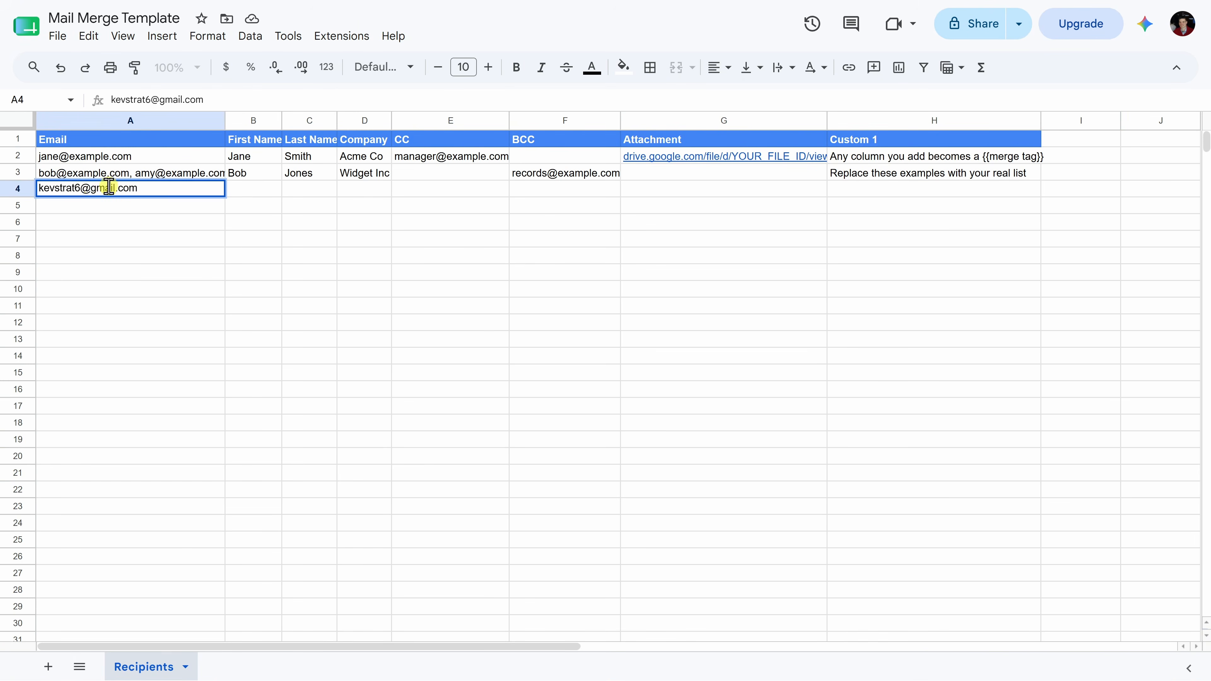
pyautogui.click(259, 189)
pyautogui.write('Kevin')
pyautogui.click(314, 194)
pyautogui.write('Stratvert')
pyautogui.click(365, 190)
pyautogui.write('Kevin Cookie Company')
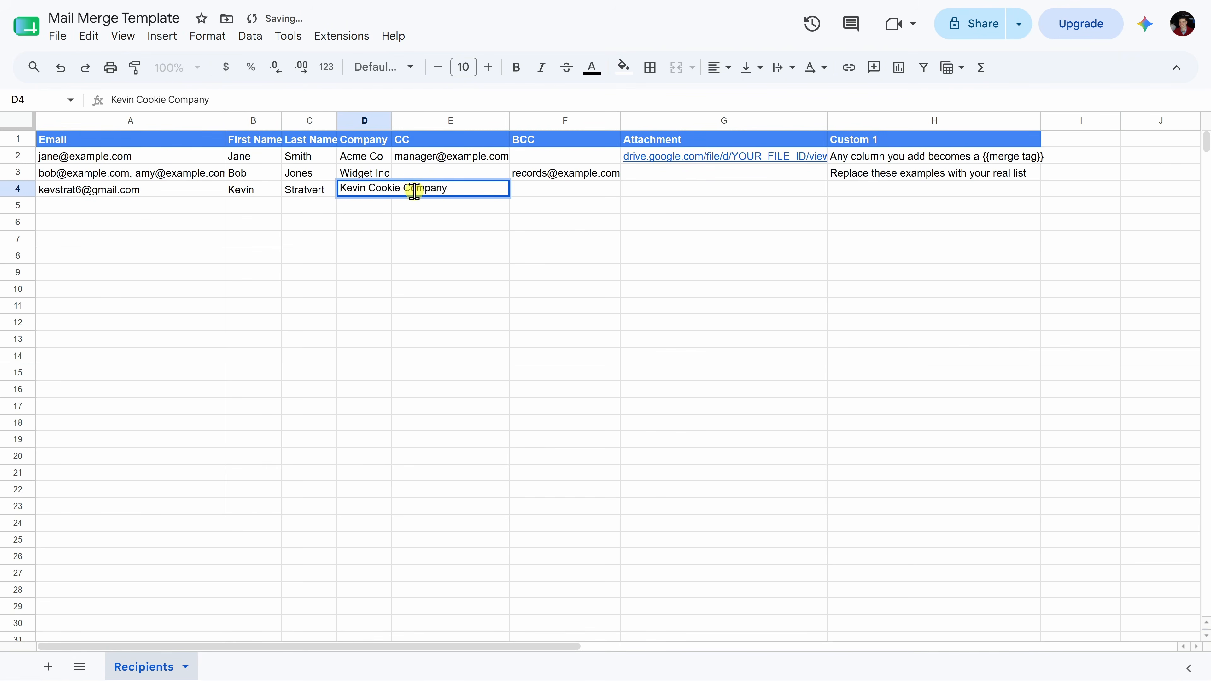
pyautogui.click(483, 191)
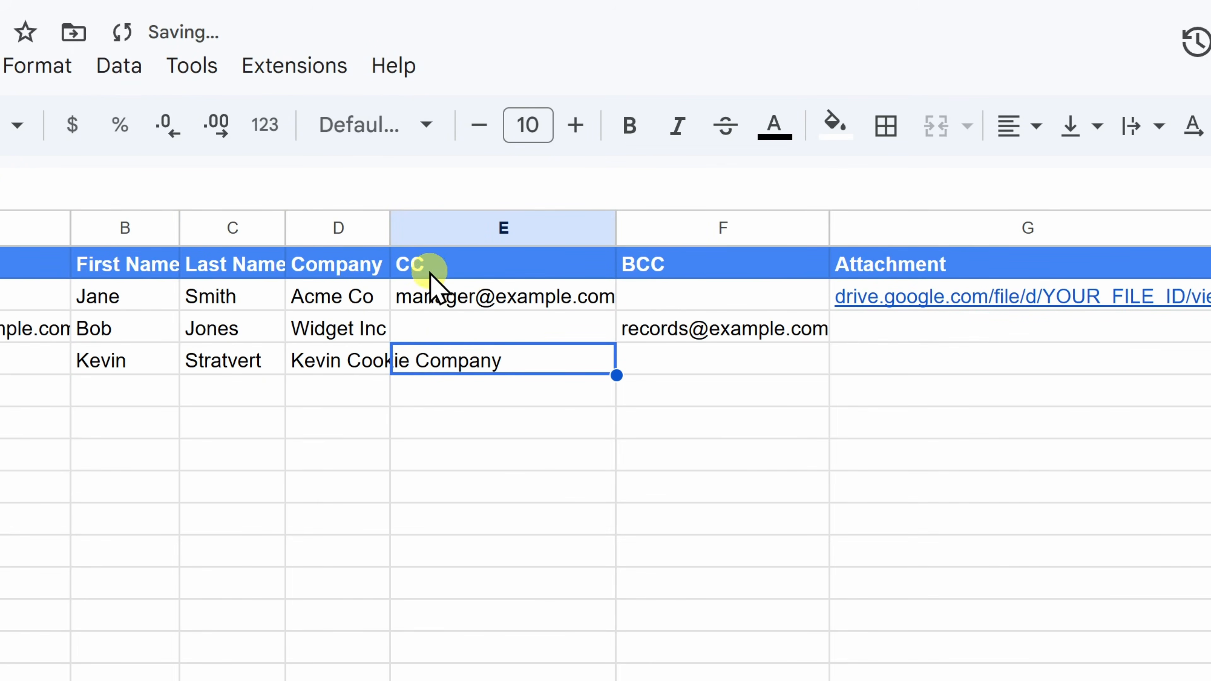
pyautogui.click(698, 364)
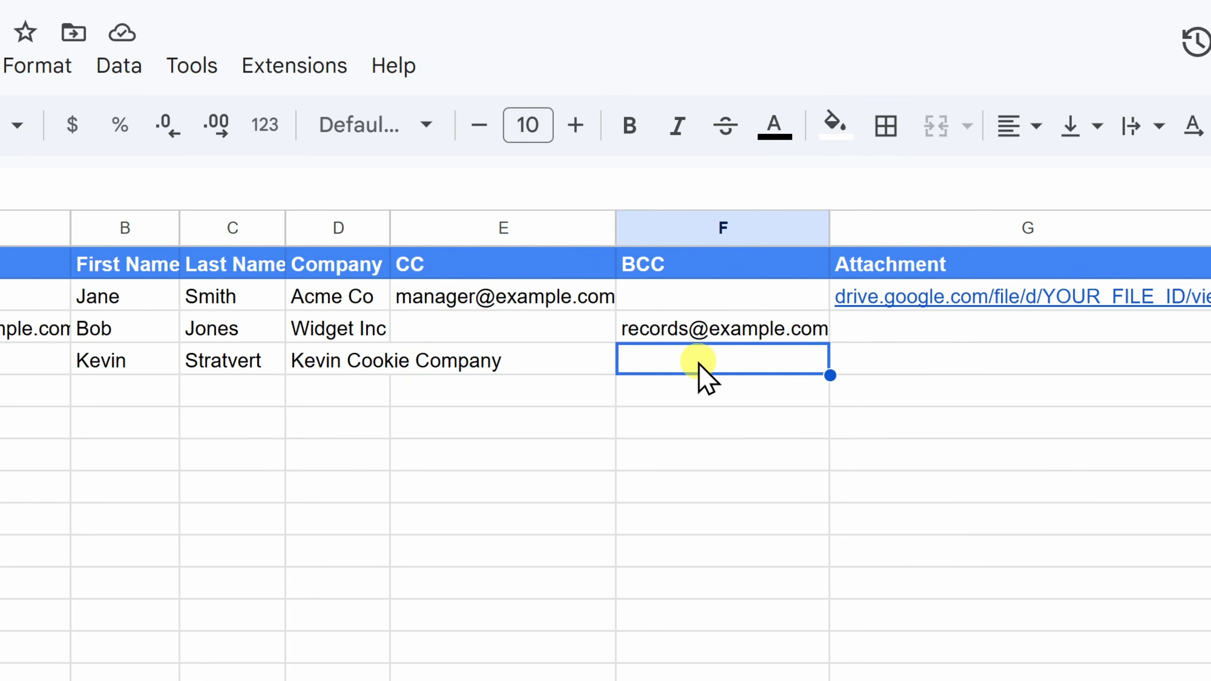
# Copy the Kevin Cookie Company invoice PDF's link from the Invoices folder in Drive and paste it into row 4's Attachment cell
pyautogui.click(887, 365)
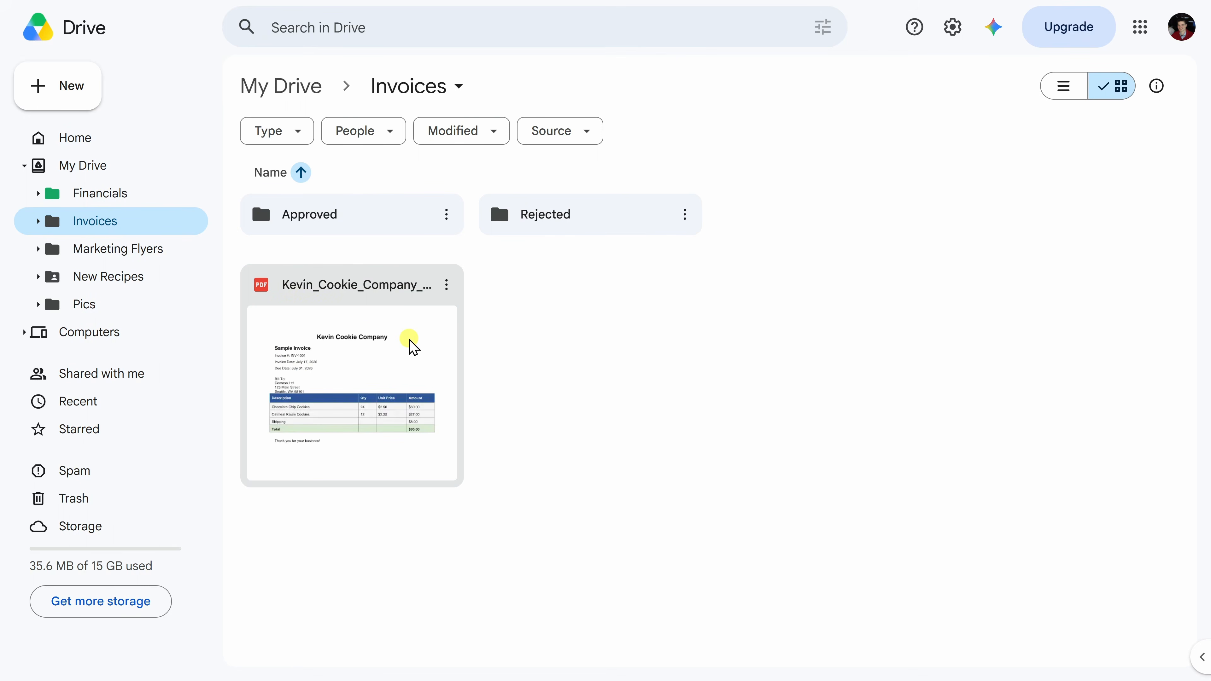
pyautogui.rightClick(365, 332)
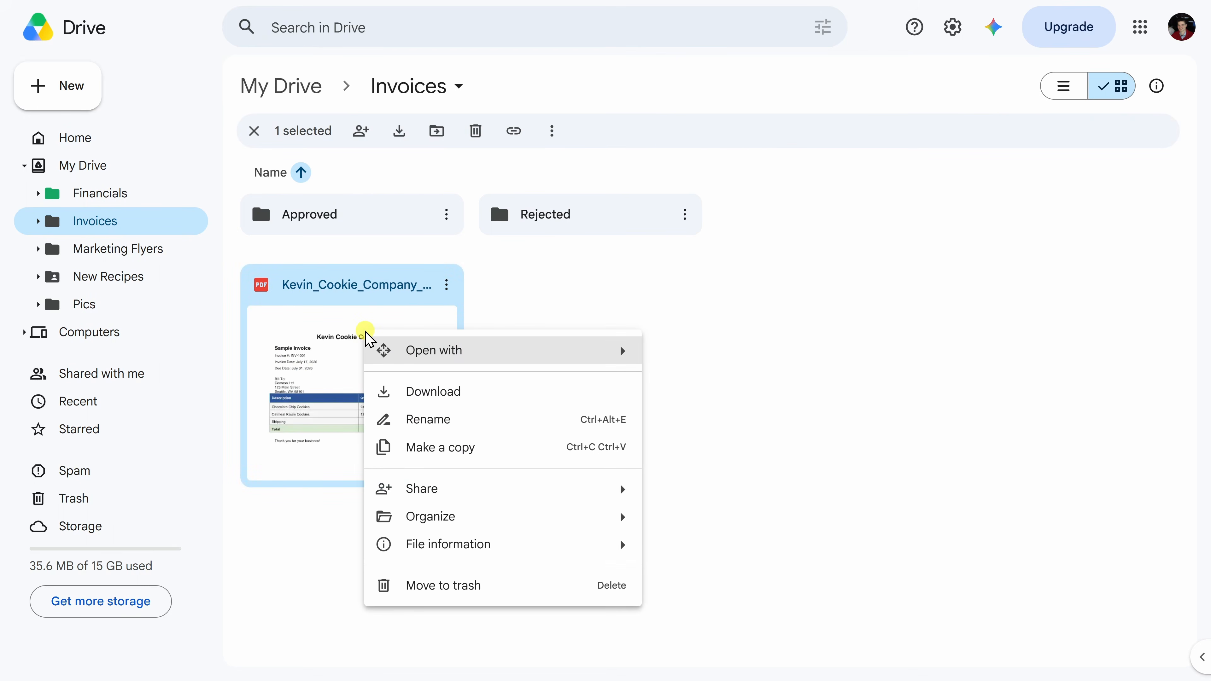
pyautogui.moveTo(431, 489)
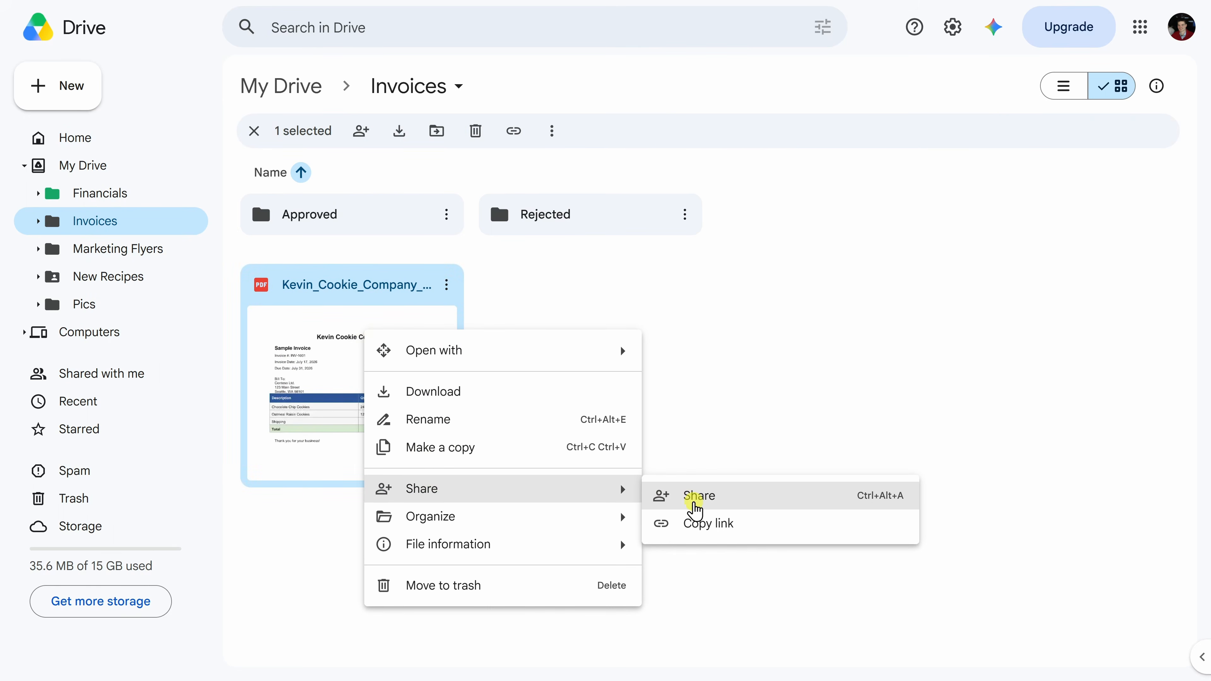
pyautogui.click(745, 525)
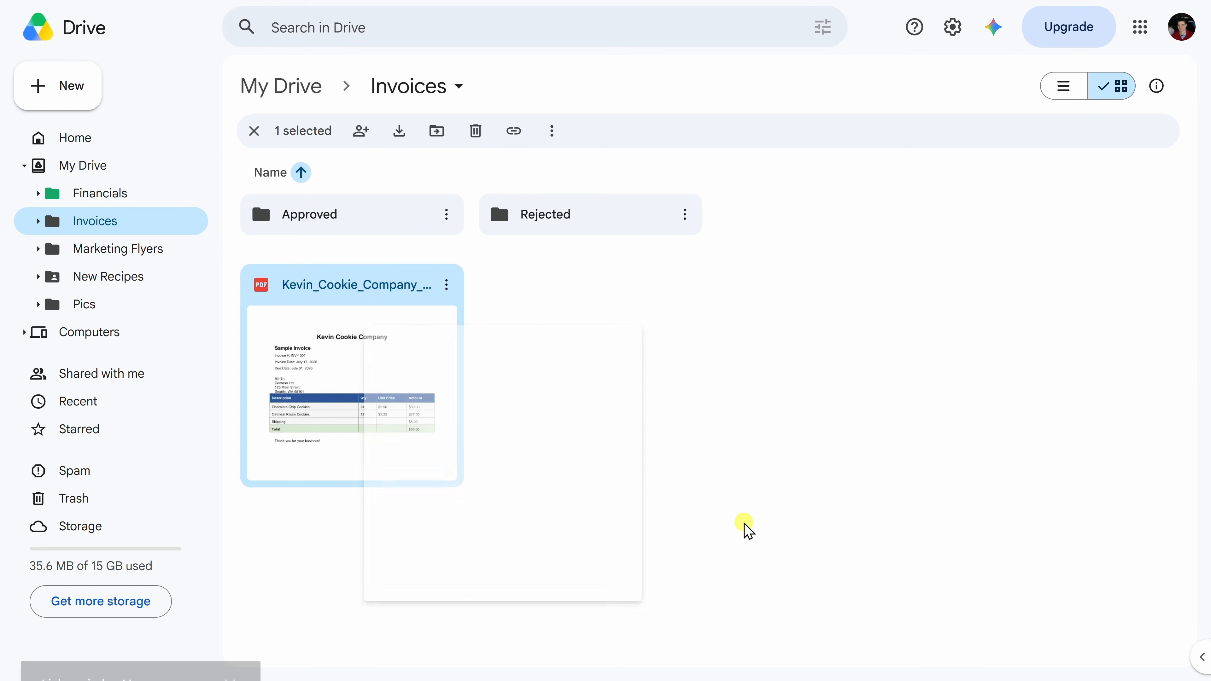
pyautogui.click(694, 342)
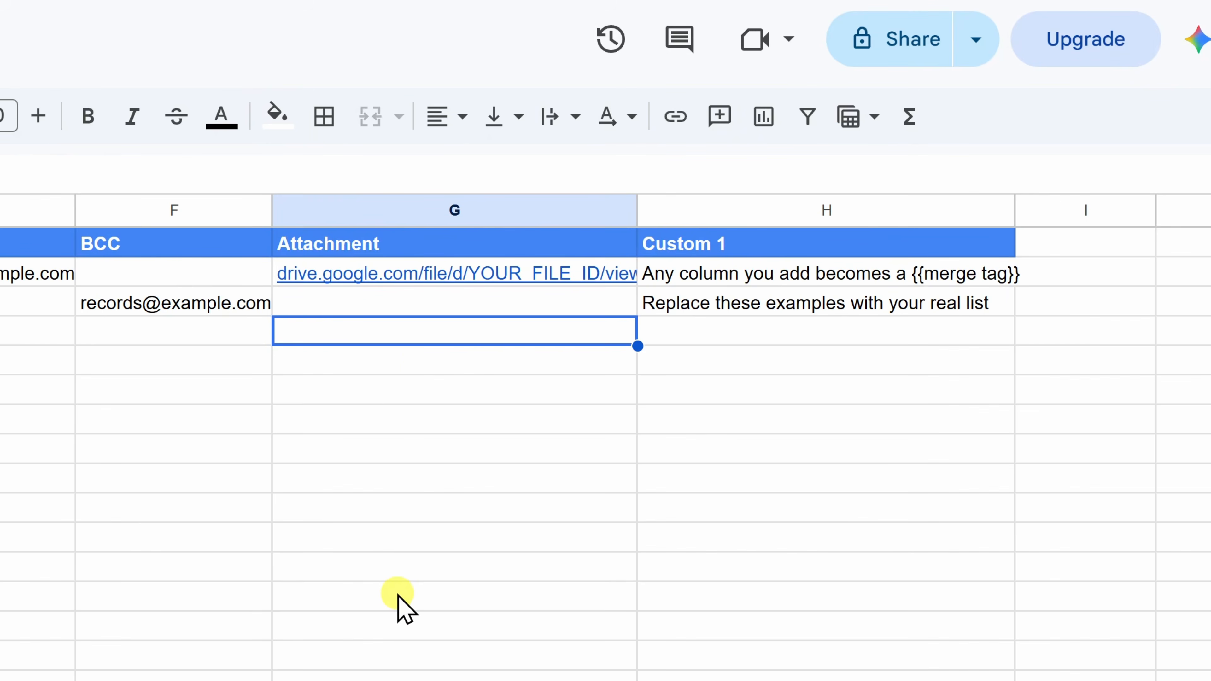
pyautogui.hotkey('ctrl', 'v')
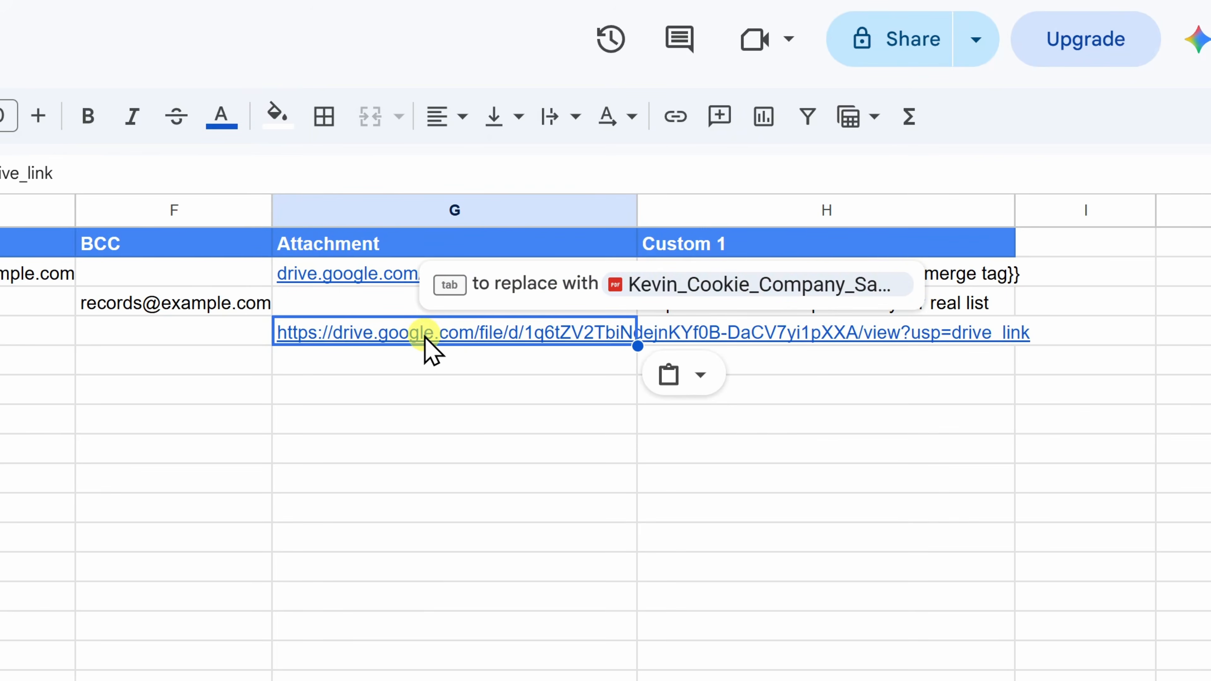
pyautogui.press('Return')
# Clear the placeholder Drive link from the Attachment cell in row 2
pyautogui.press('Up')
pyautogui.press('Up')
pyautogui.press('Up')
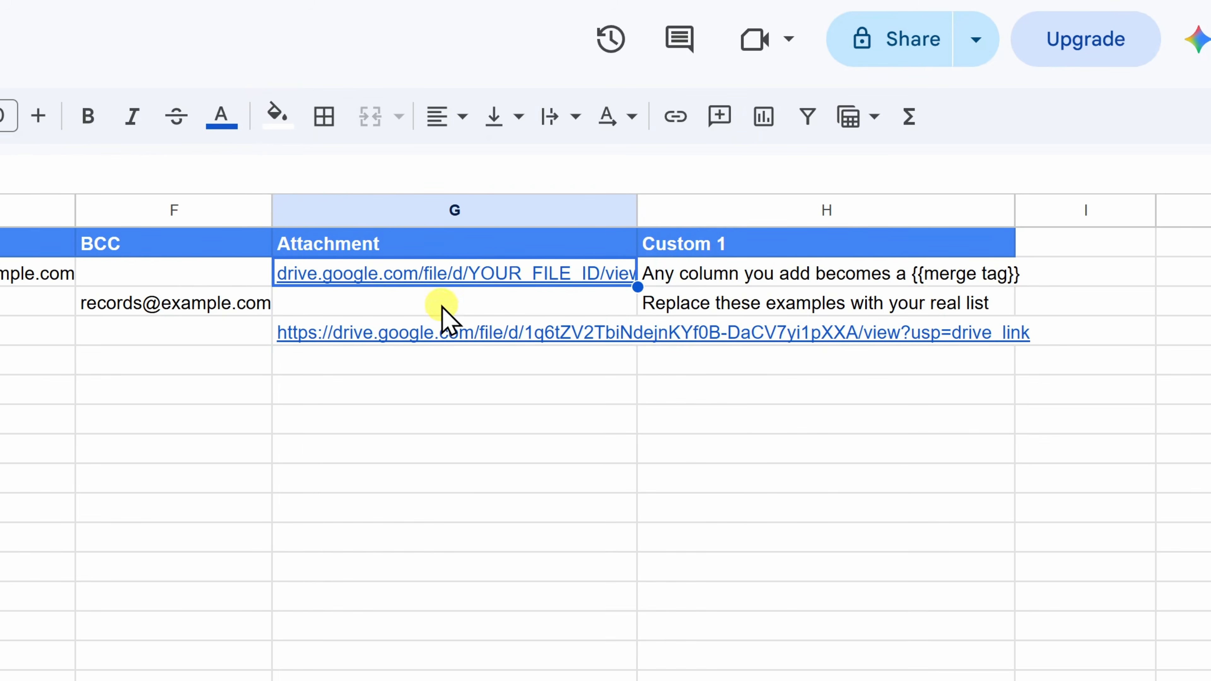
pyautogui.press('Delete')
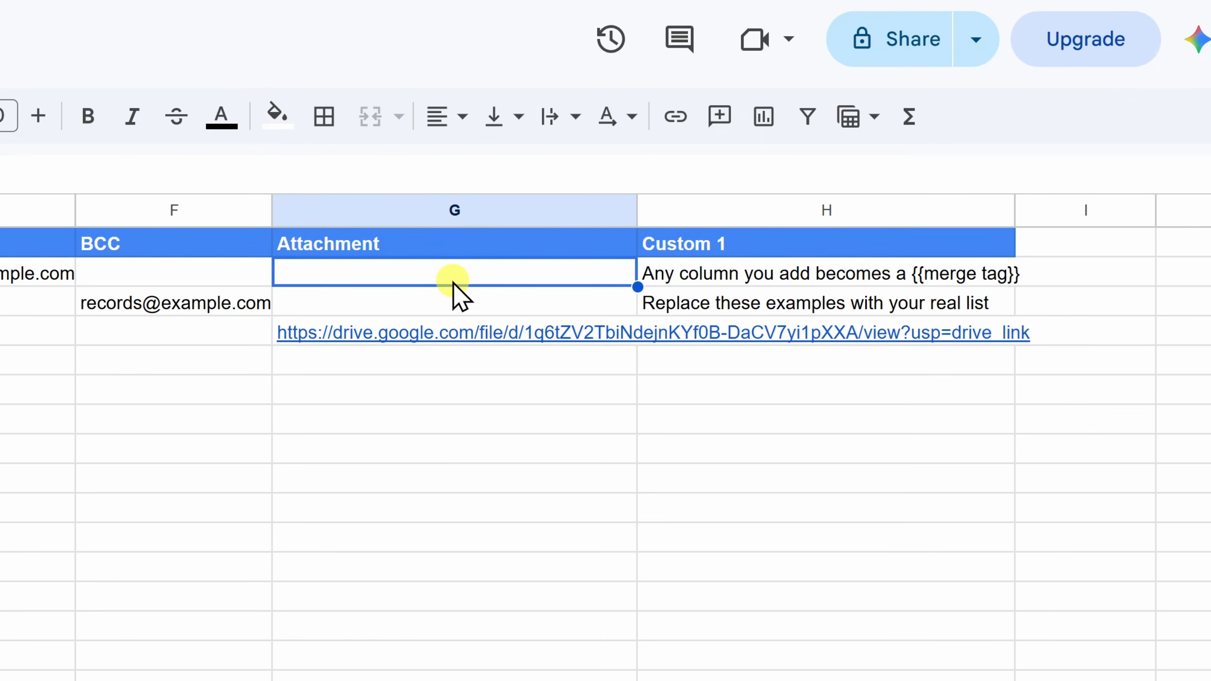
# Rename the Custom 1 header to Due Date and enter 7/25/2029, 8/11/2029 and 8/8/2029 in rows 2 to 4
pyautogui.click(683, 251)
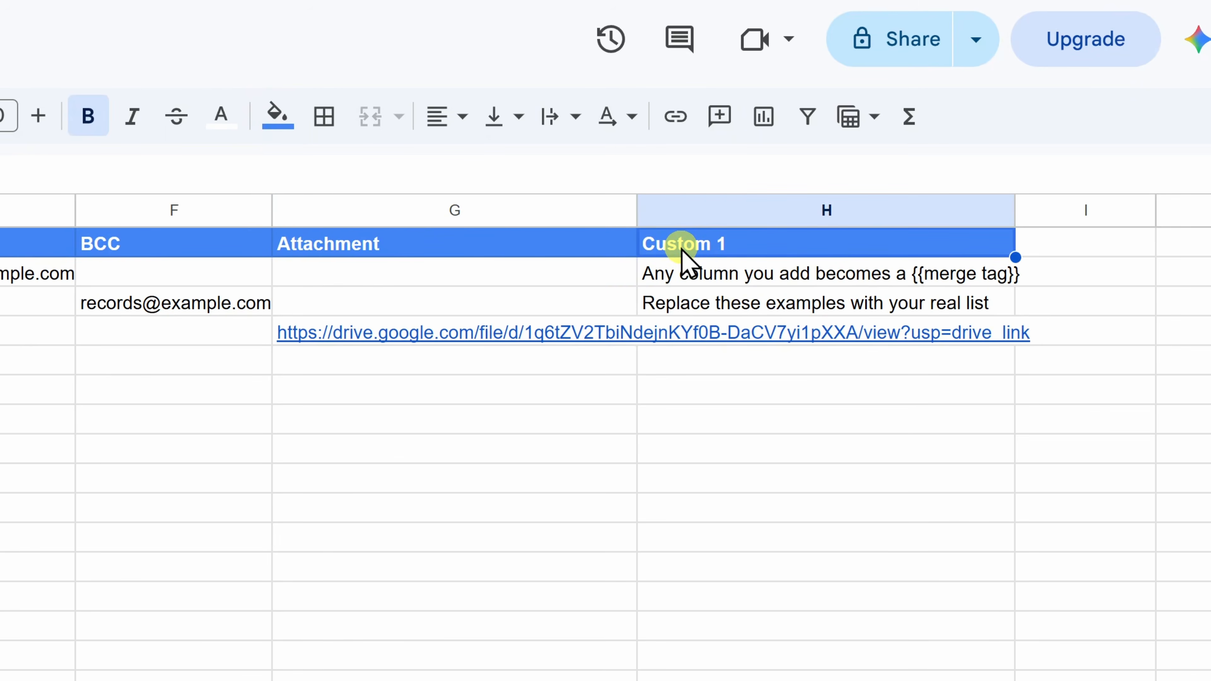
pyautogui.write('Due Date')
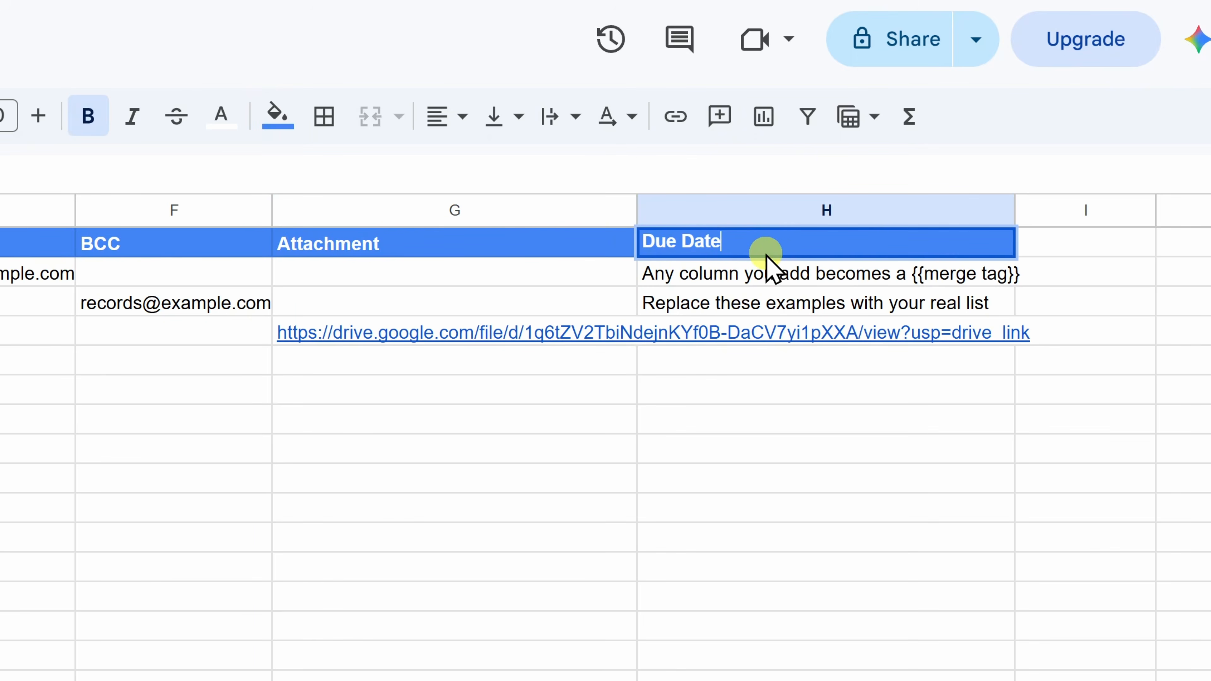
pyautogui.press('Return')
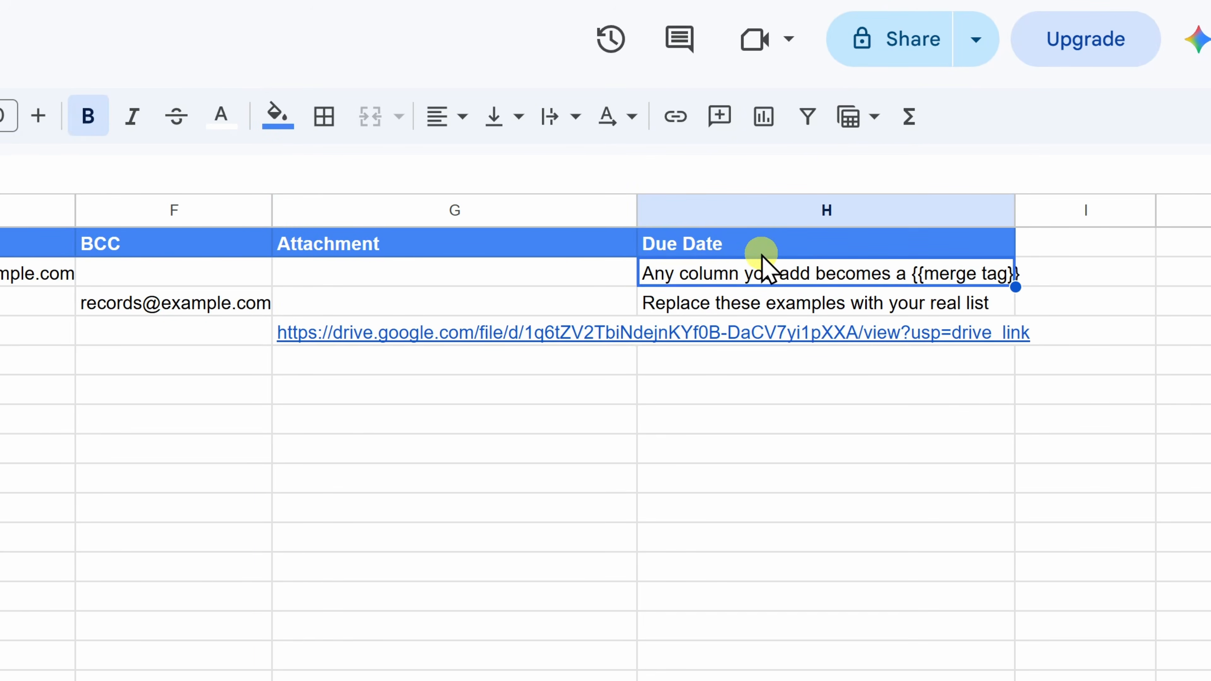
pyautogui.write('7/25/2029')
pyautogui.press('Return')
pyautogui.write('8/11/2029')
pyautogui.press('Return')
pyautogui.write('8/8/2029')
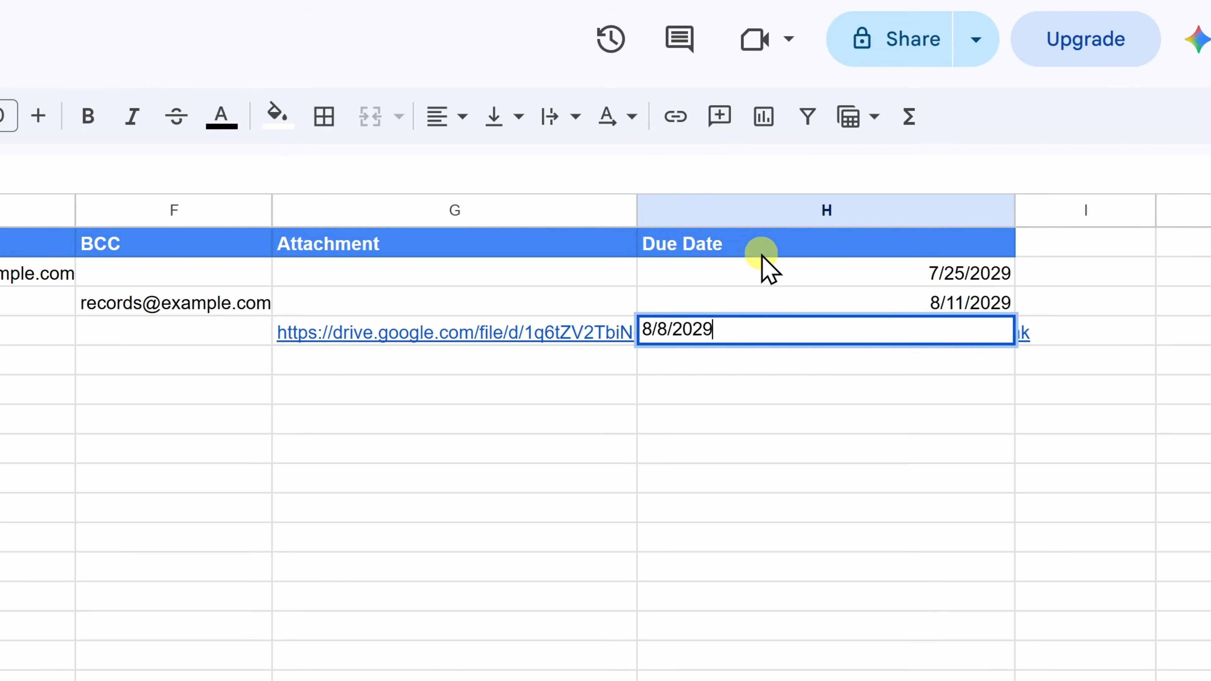
pyautogui.press('Return')
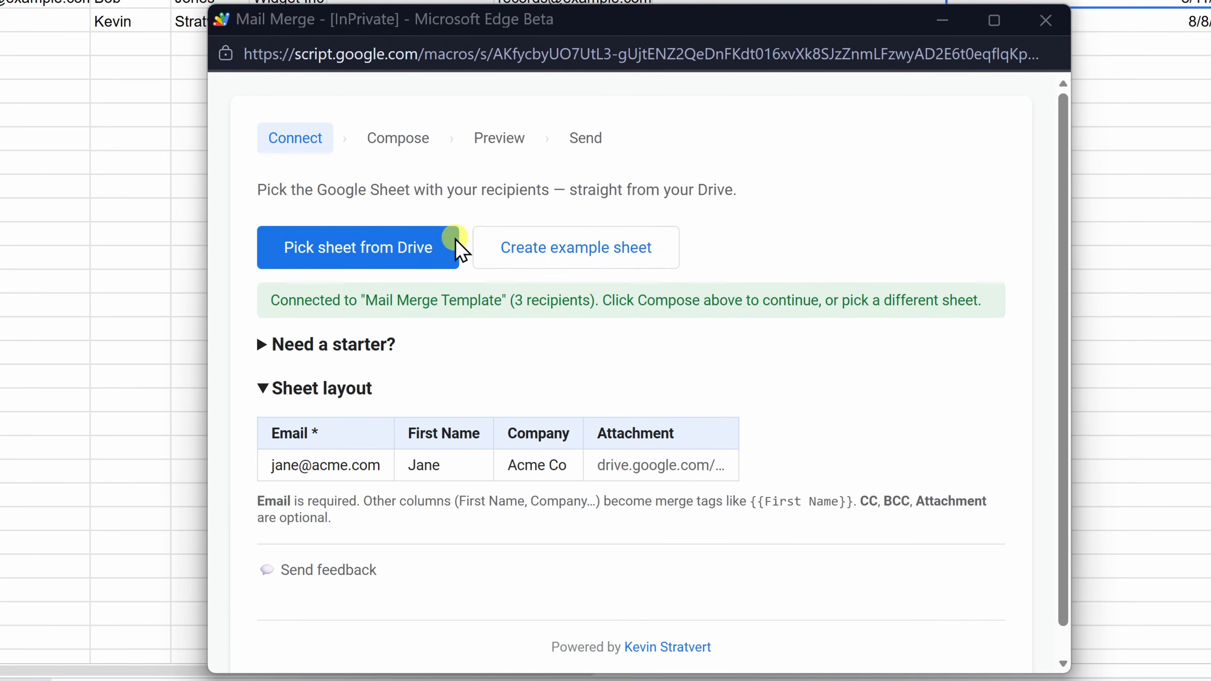
# Switch to the Mail Merge window and select the Mail Merge Template spreadsheet from Drive as the recipient list
pyautogui.click(317, 257)
pyautogui.click(684, 413)
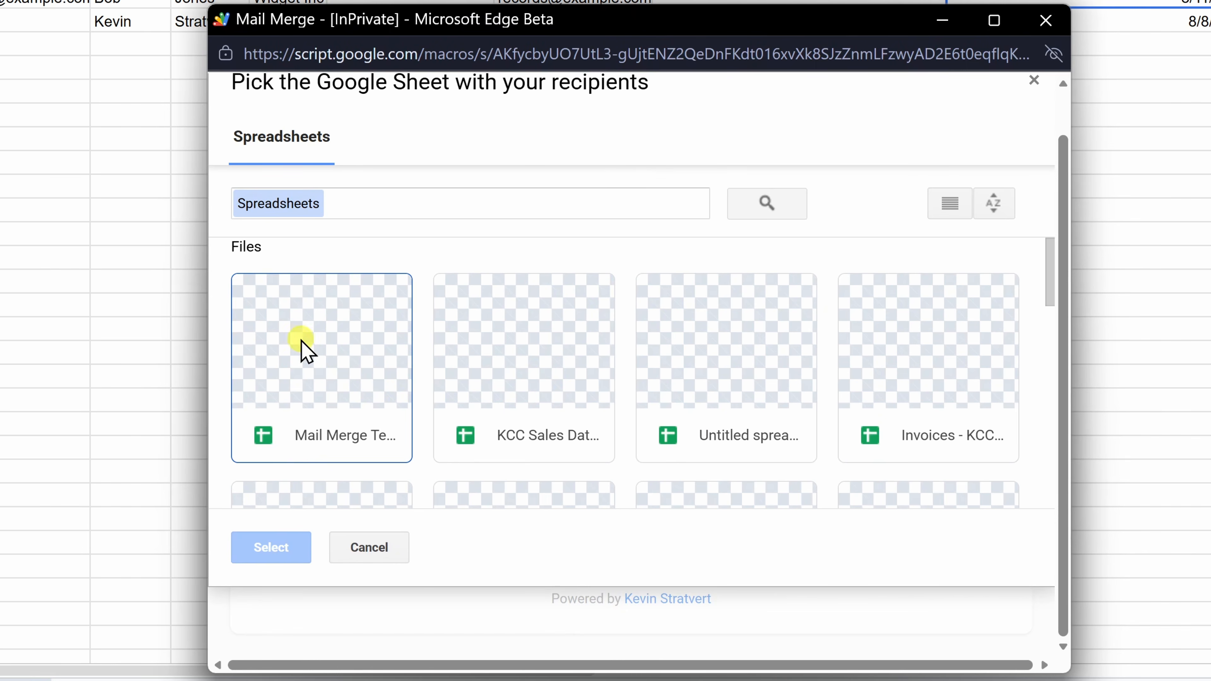
pyautogui.click(301, 339)
pyautogui.click(288, 556)
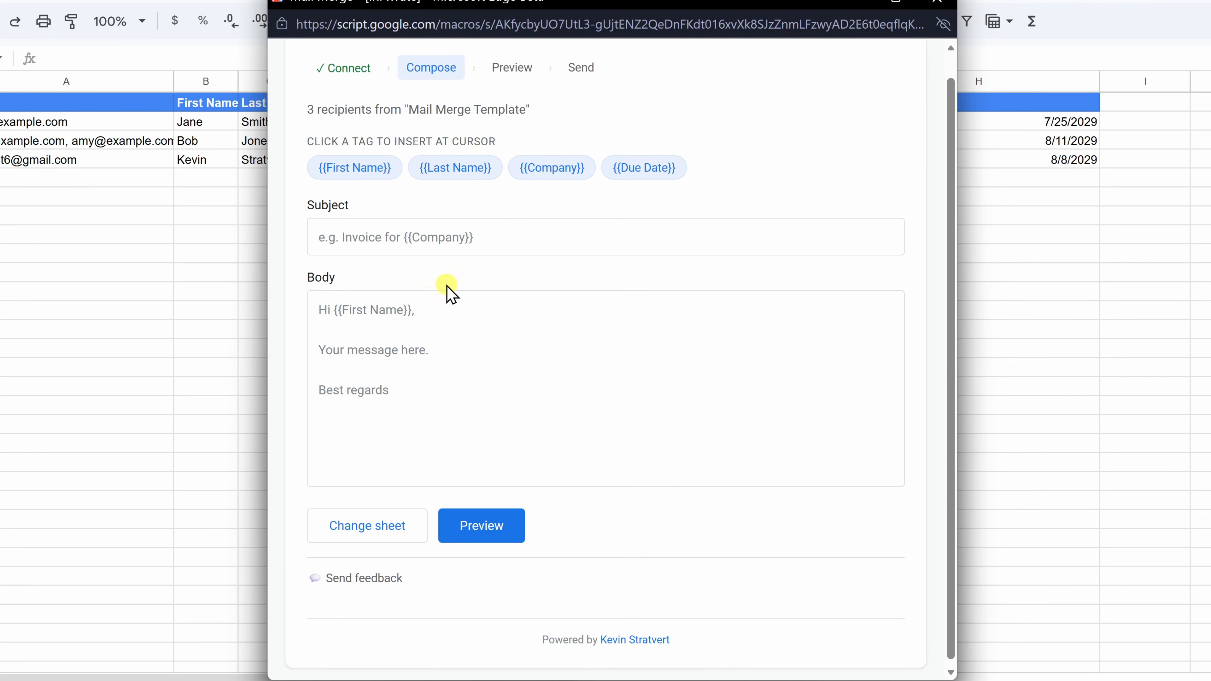
# Set the email subject to "Invoice for" followed by the {{Company}} merge tag
pyautogui.click(426, 234)
pyautogui.write('Invoice for')
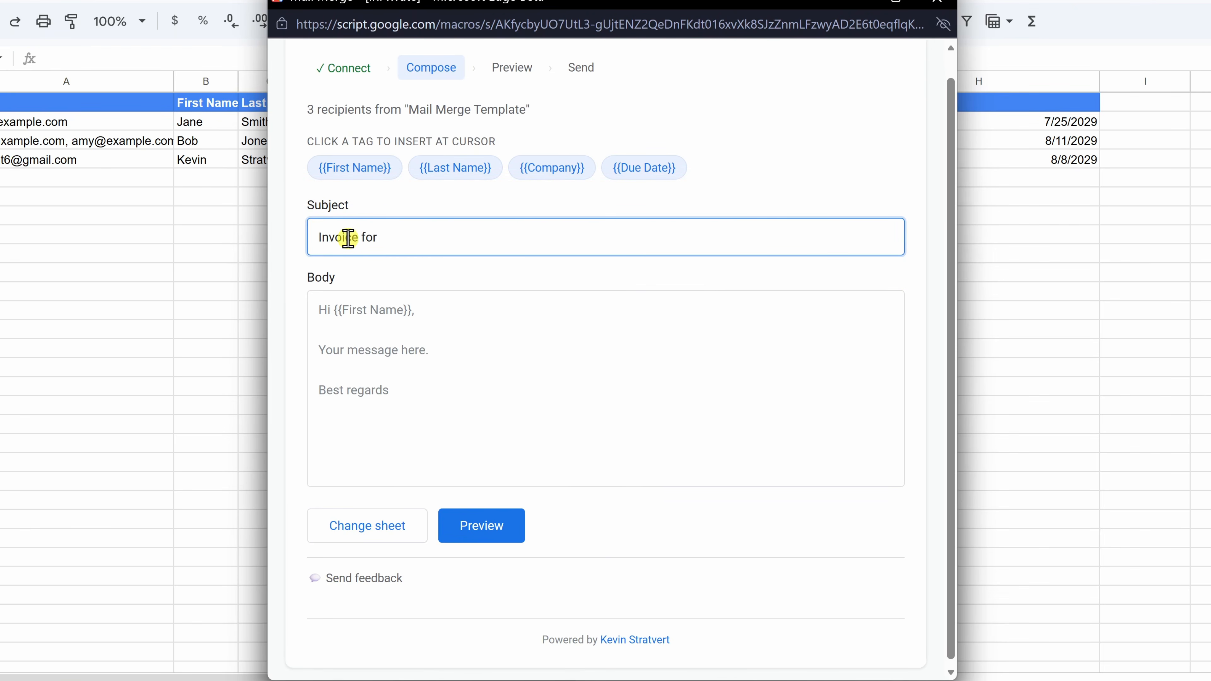
pyautogui.click(559, 183)
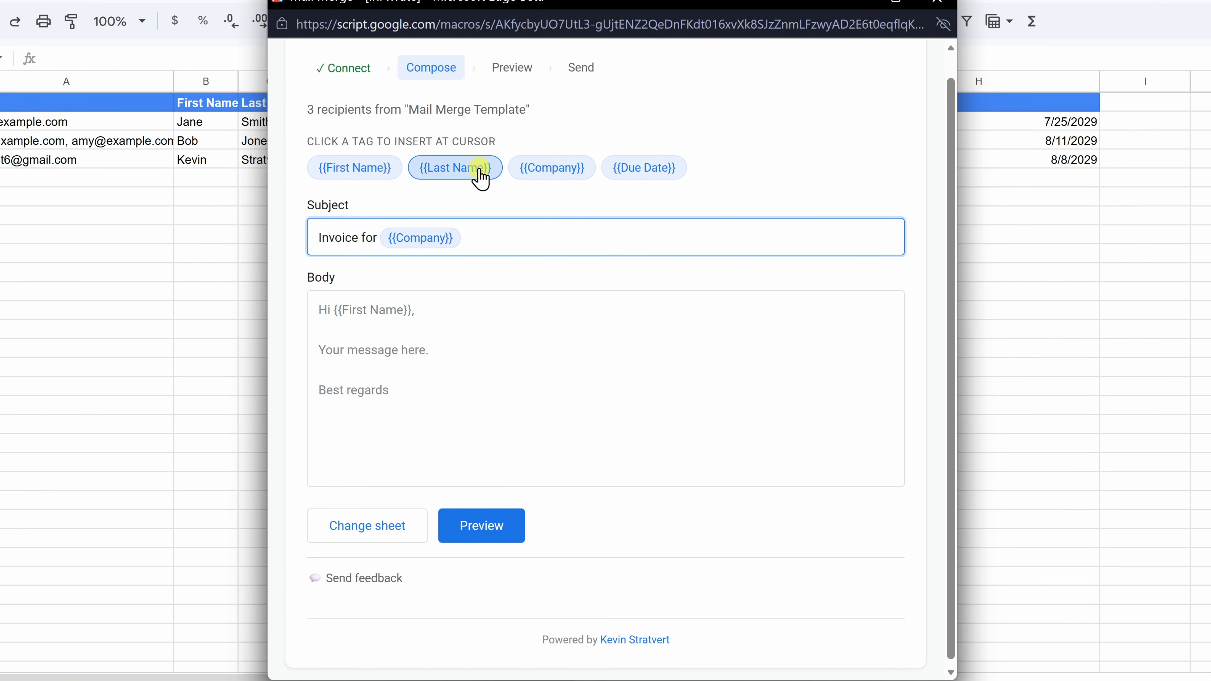
# Paste the body "Hi , Your invoice is due on . Thanks, The Sugar & Flour Company" and insert {{First Name}} after Hi and {{Due Date}} after on
pyautogui.click(409, 313)
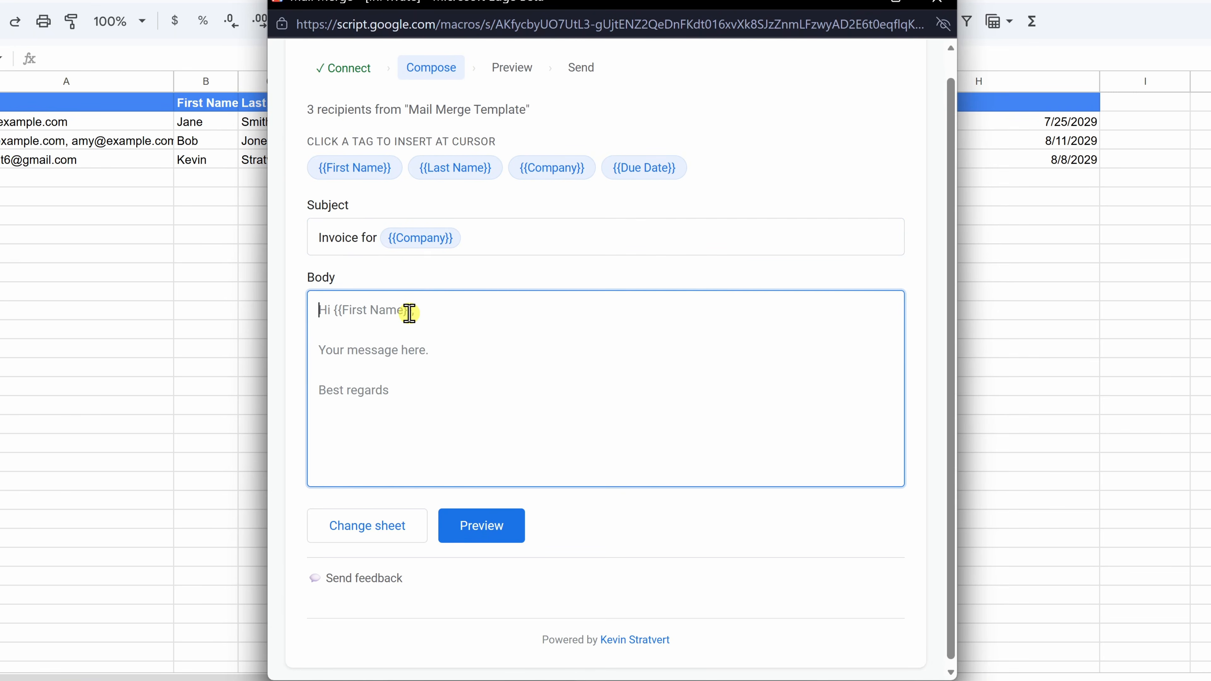
pyautogui.hotkey('ctrl', 'v')
pyautogui.click(334, 311)
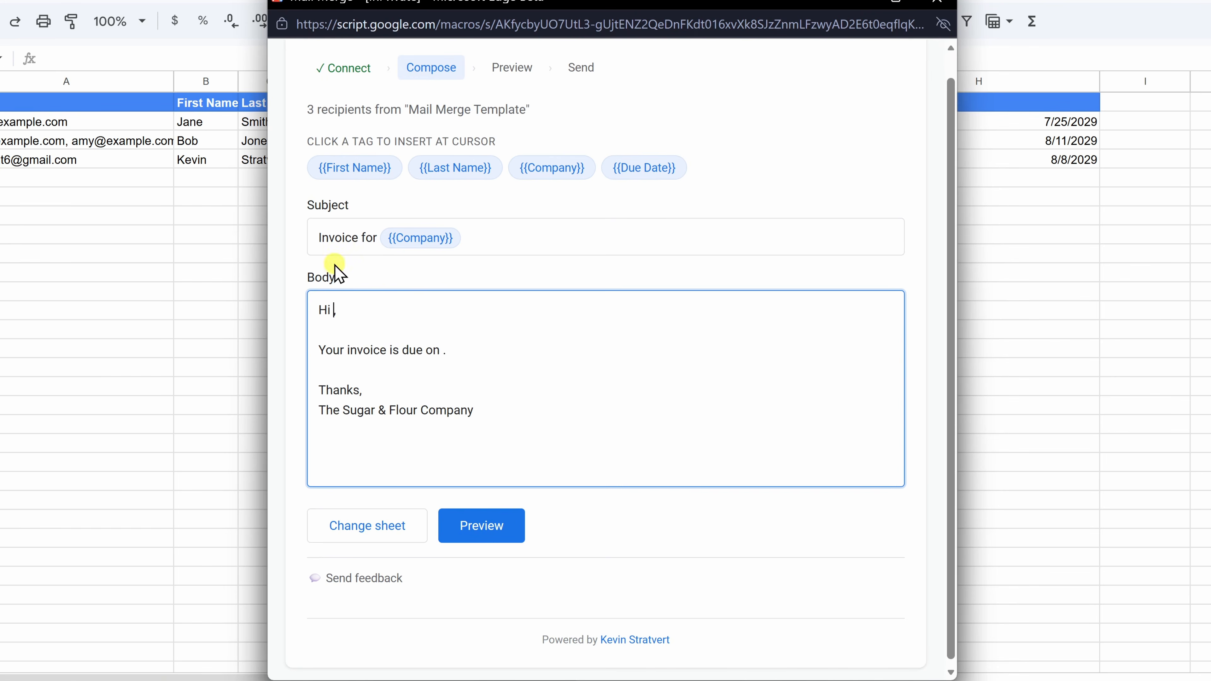
pyautogui.click(351, 172)
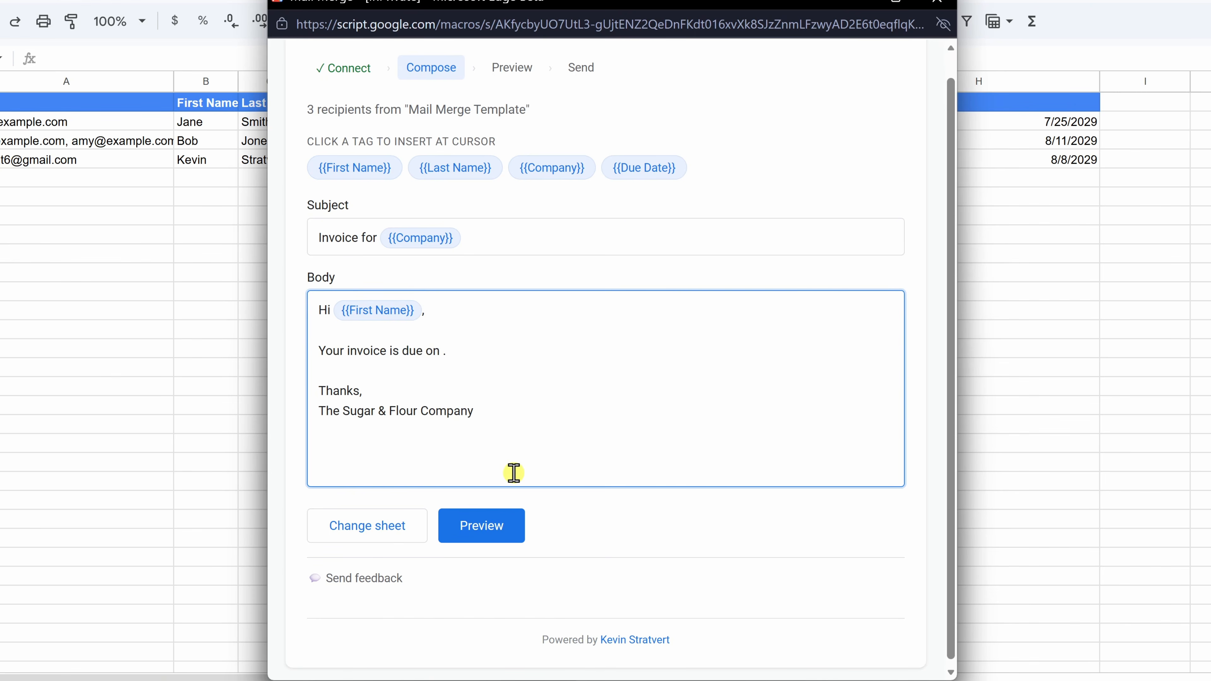
pyautogui.click(637, 178)
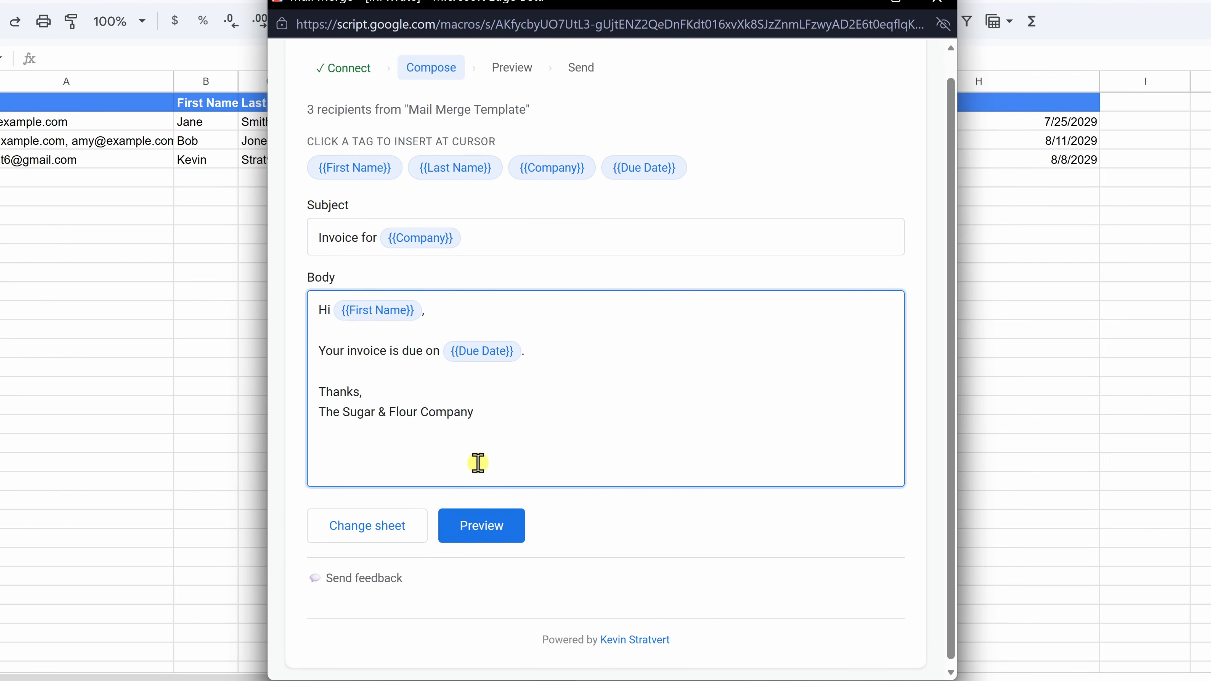
# Preview the merge and authorize access to the Drive attachment Kevin_Cookie_Company_Sample_Invoice.pdf, allowing Google's necessary cookies
pyautogui.click(503, 529)
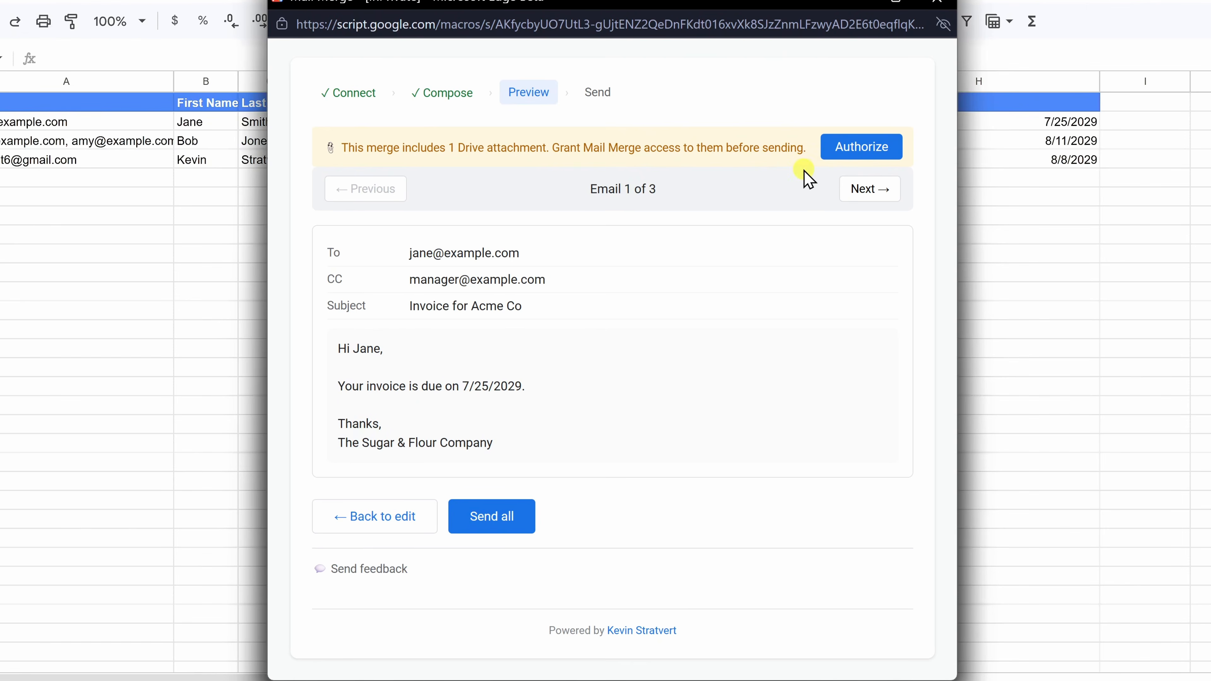
pyautogui.click(856, 148)
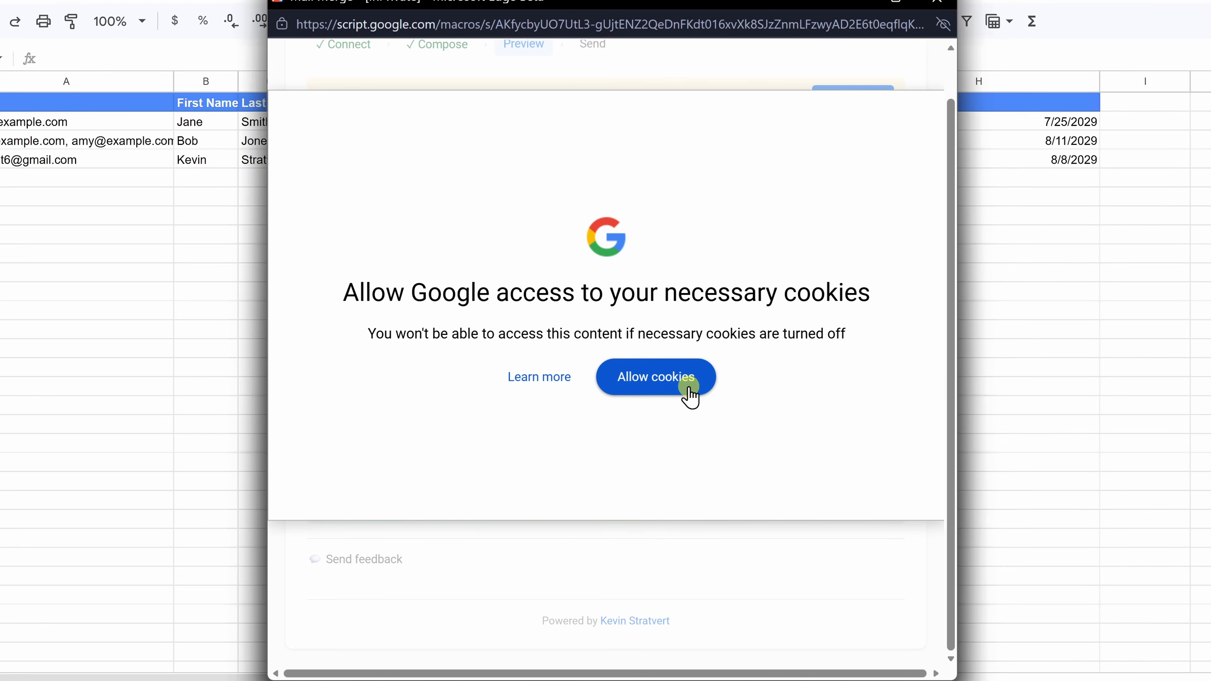
pyautogui.click(688, 387)
pyautogui.click(515, 309)
pyautogui.click(328, 491)
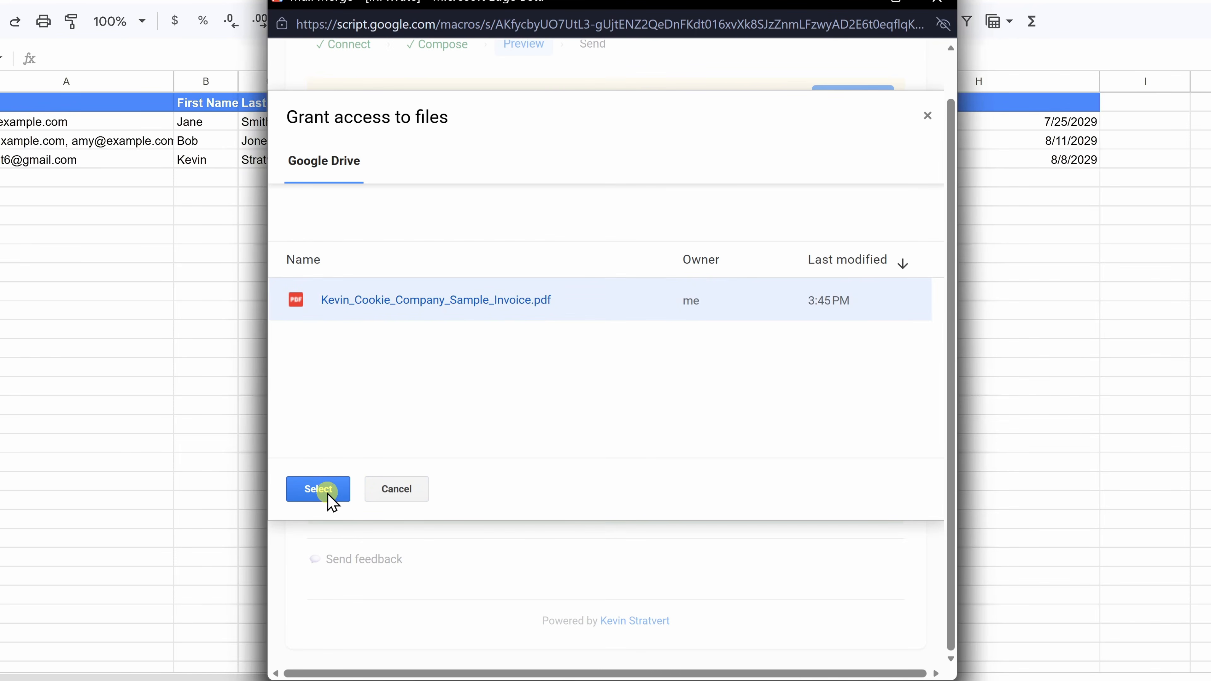
# Page through the previews to the third email, then send all the merge emails and confirm sending
pyautogui.click(872, 153)
pyautogui.click(872, 154)
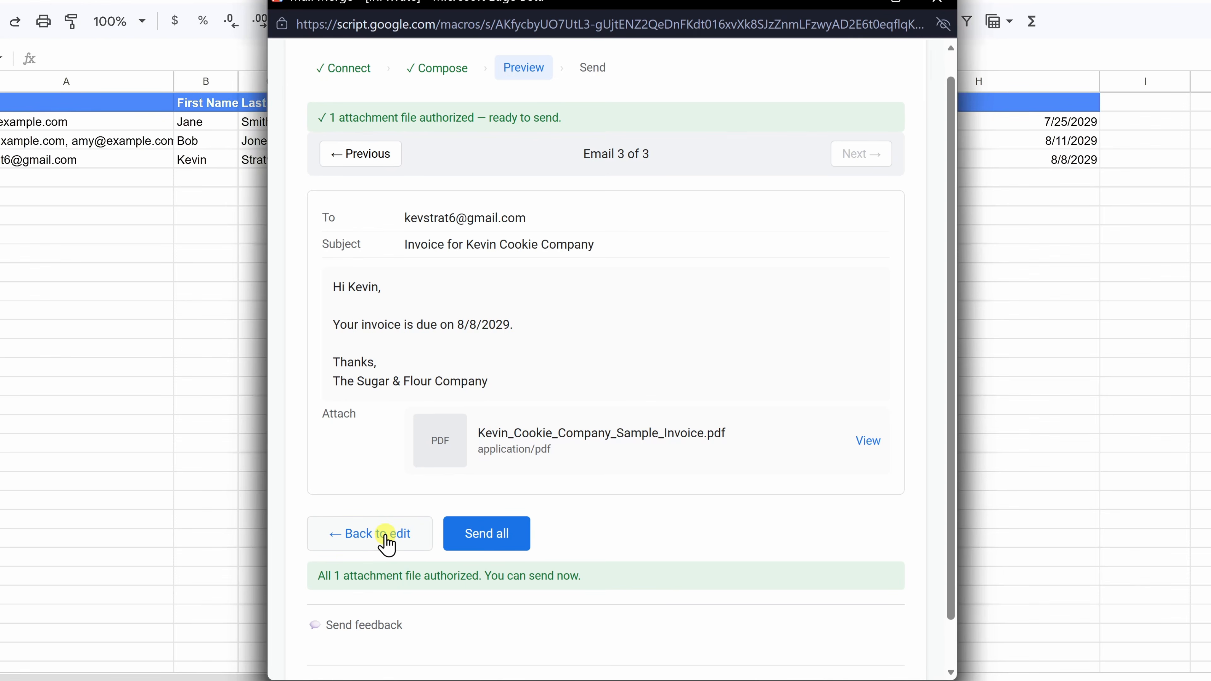
pyautogui.click(487, 541)
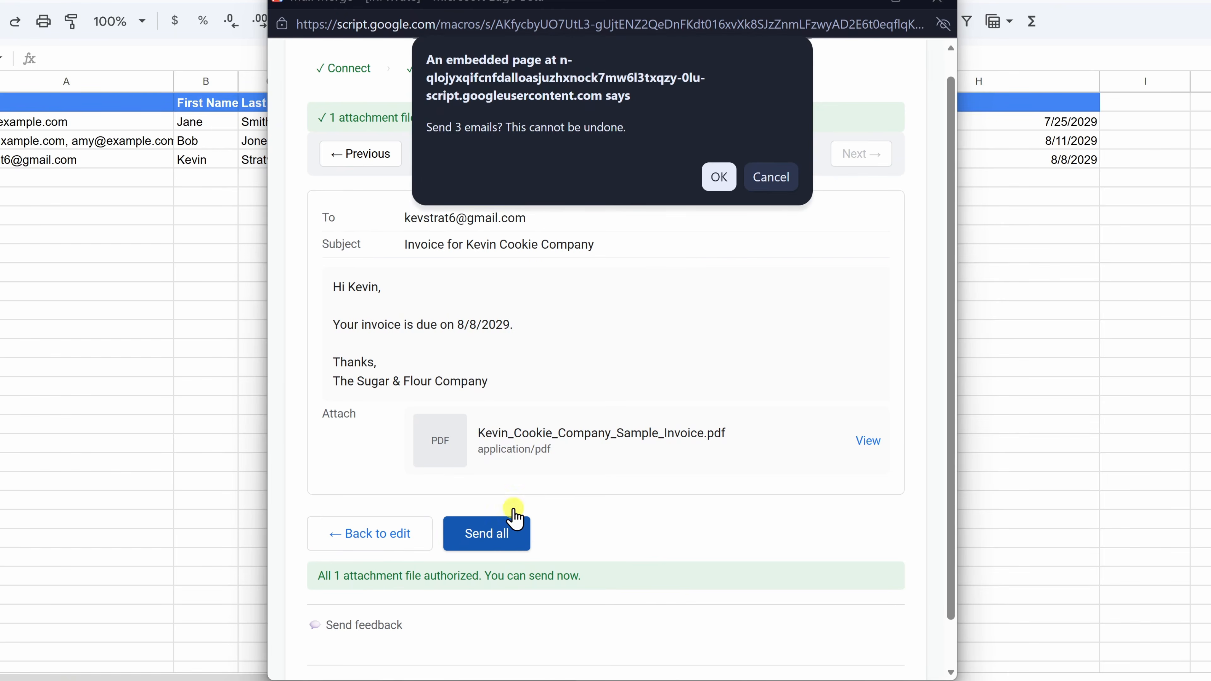
pyautogui.click(719, 177)
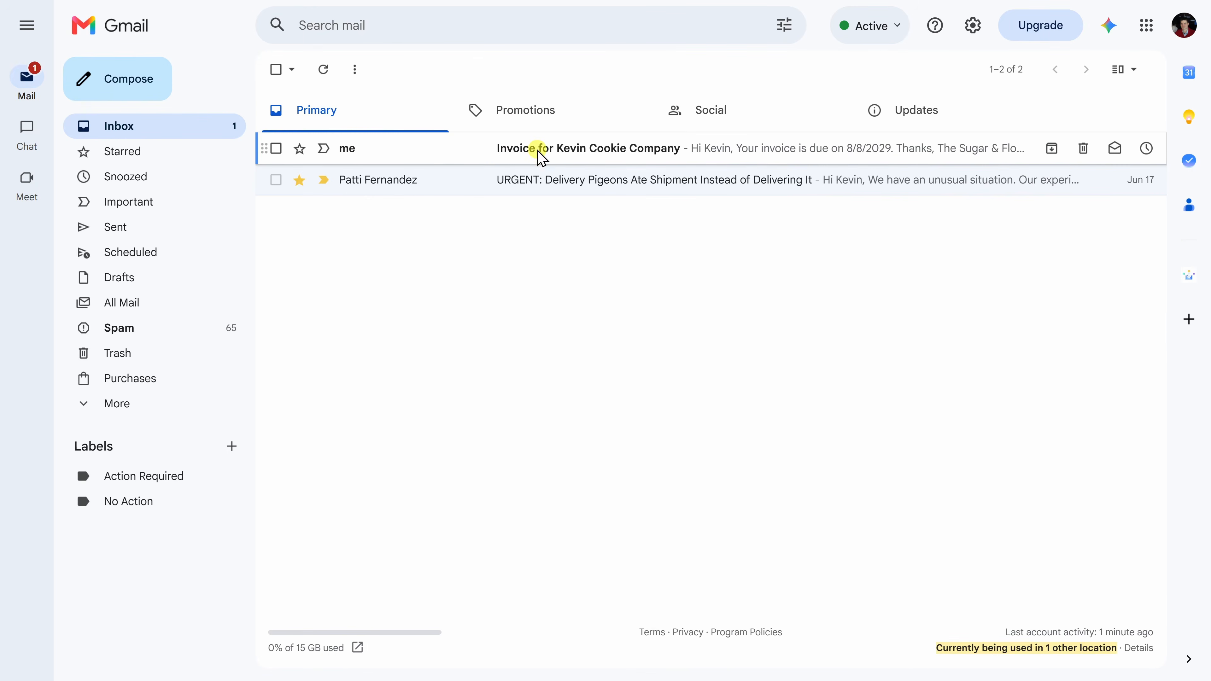
# Open the received "Invoice for Kevin Cookie Company" email in the Gmail inbox and check its PDF attachment
pyautogui.click(539, 157)
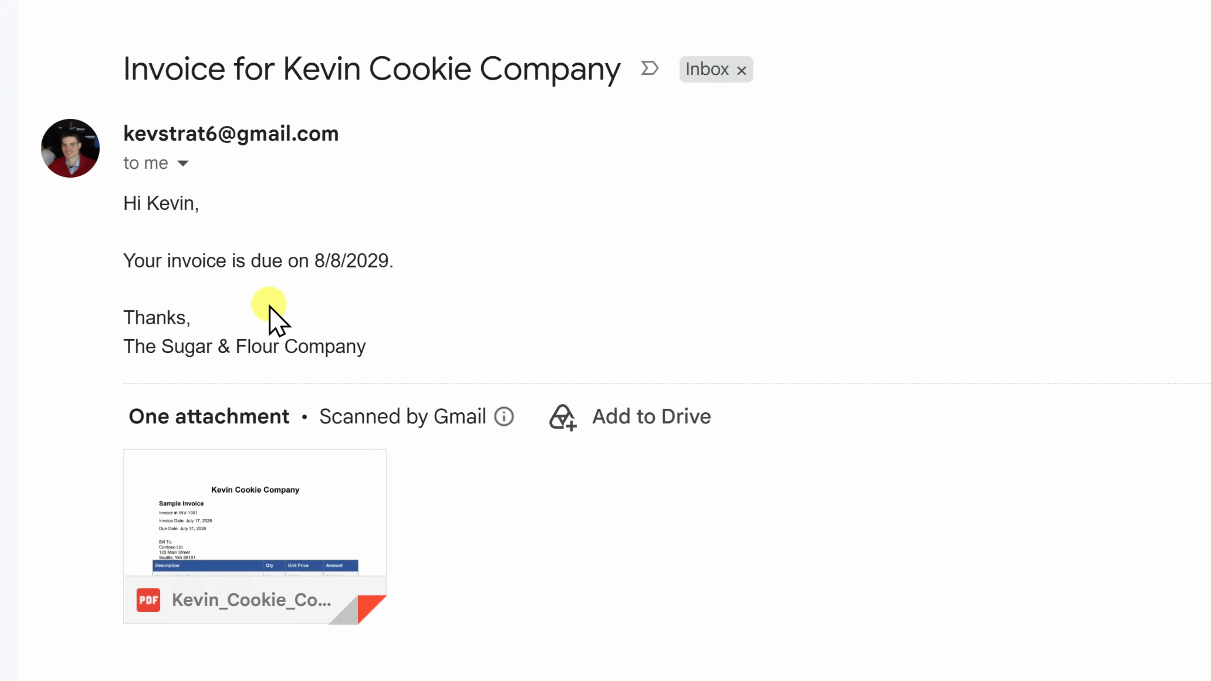
pyautogui.moveTo(255, 513)
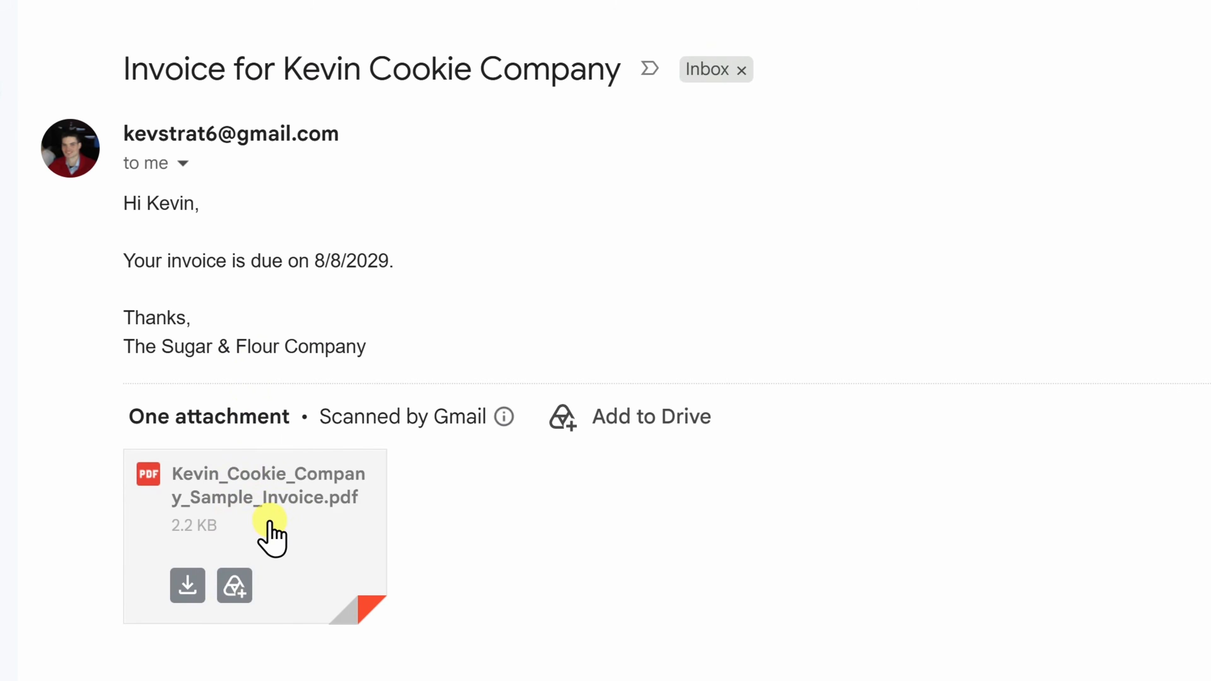